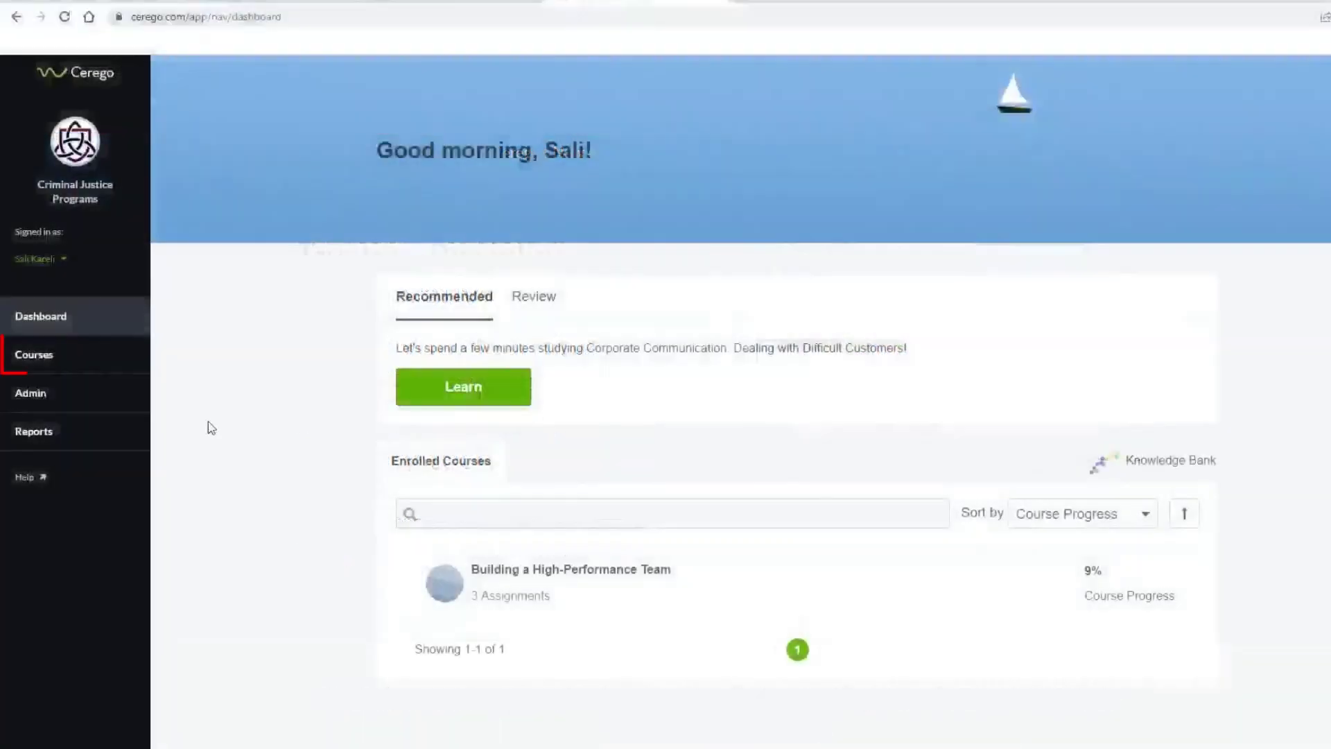
Open POL 102 - Test Course from the Courses list.
{"action": "left_click", "coordinate": [39, 359]}
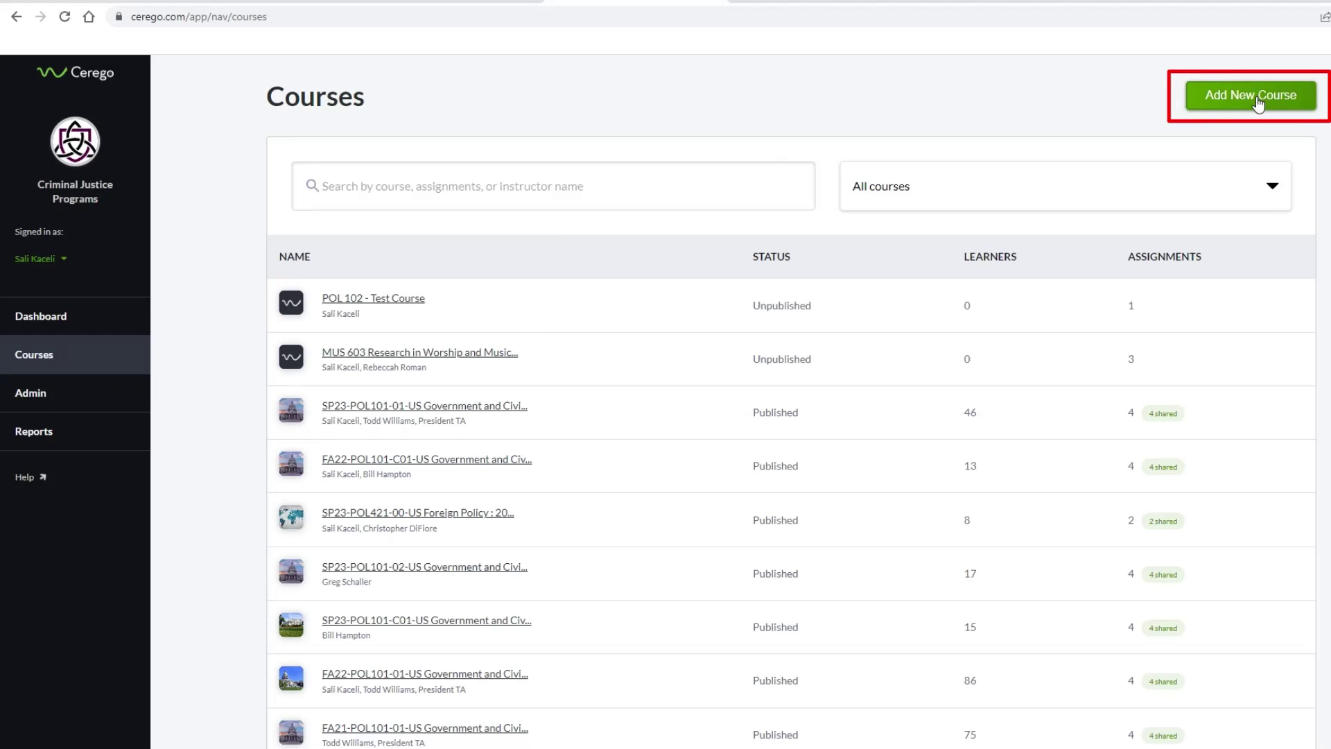
{"action": "left_click", "coordinate": [360, 300]}
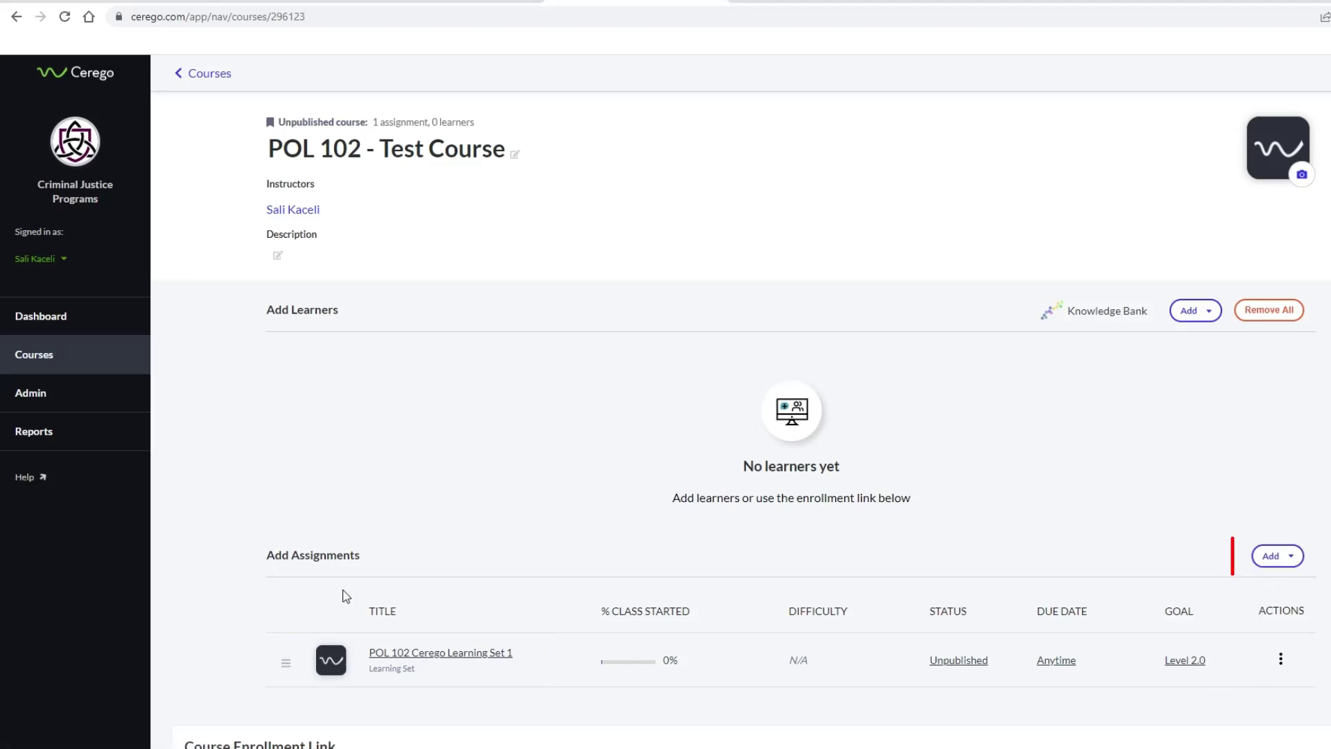
Under Add Assignments, create a new learning set titled 'POL 102 Learning Set 2'.
{"action": "left_click_drag", "start_coordinate": [363, 558], "coordinate": [266, 555]}
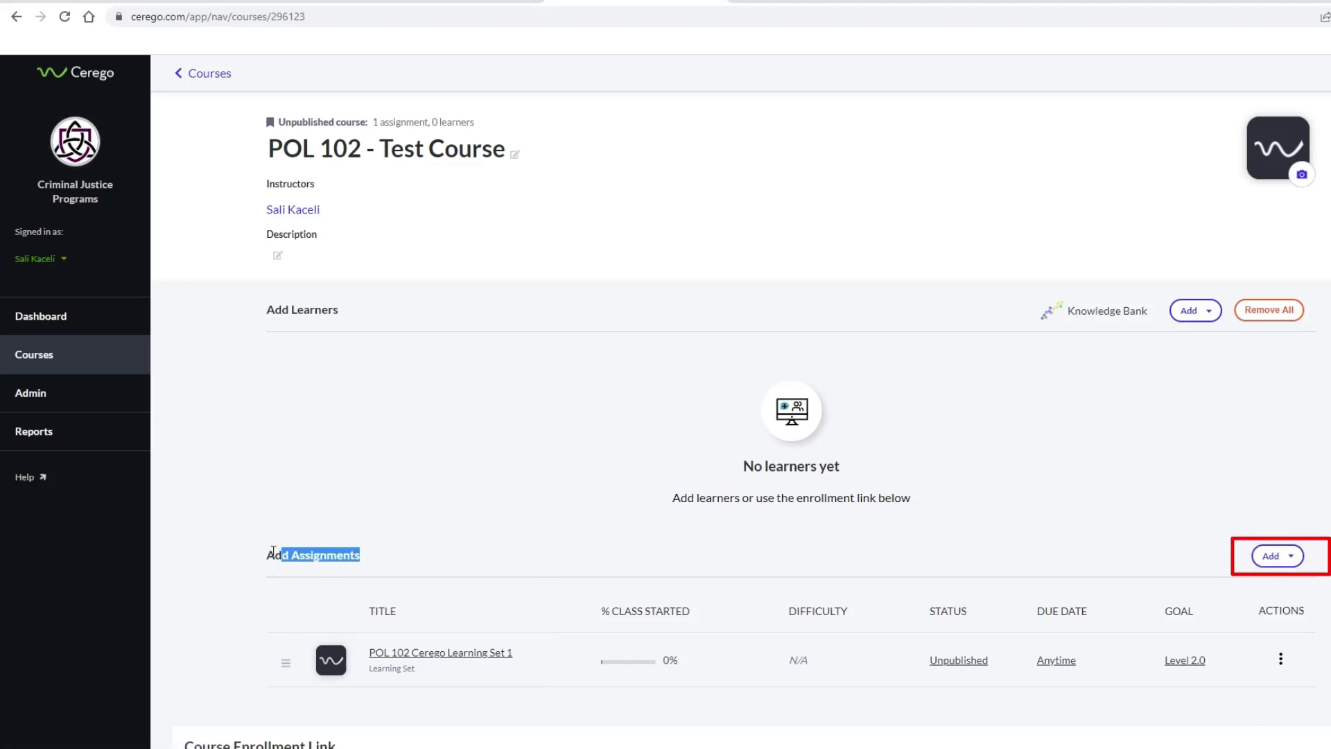
{"action": "left_click", "coordinate": [1294, 559]}
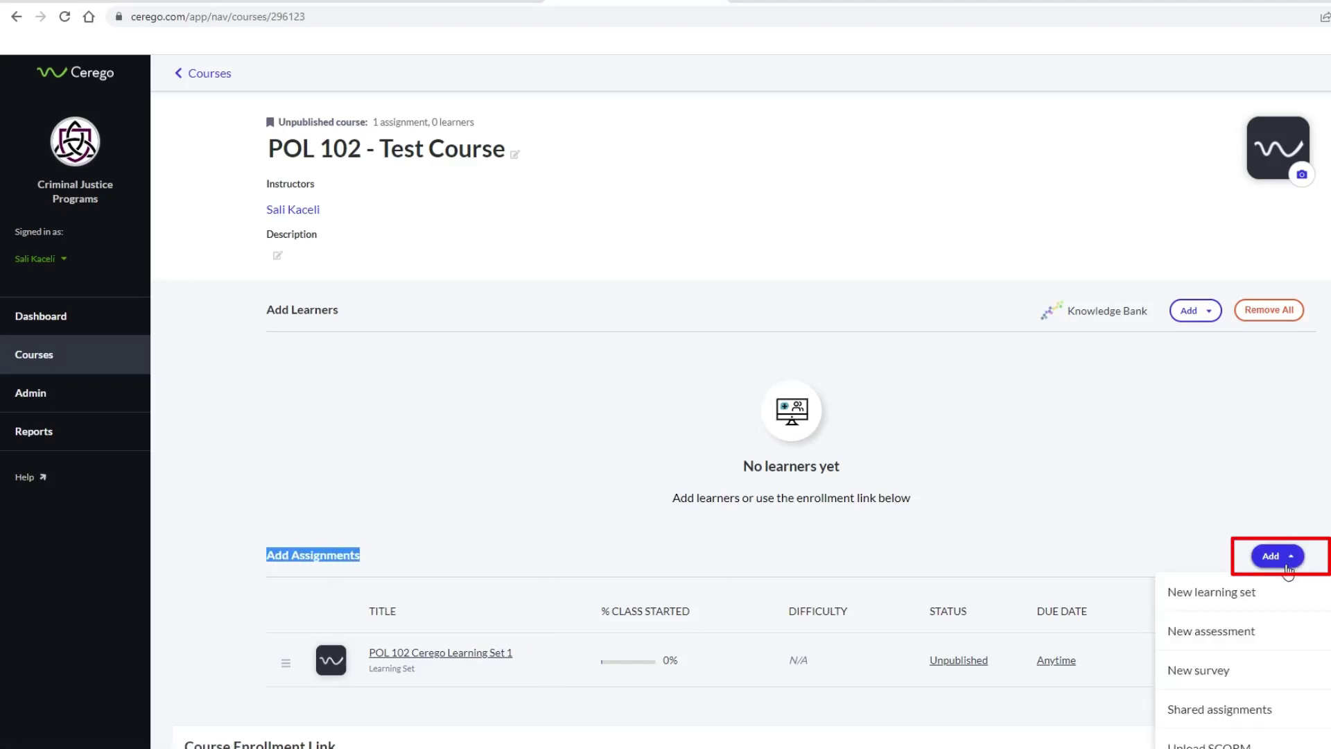
{"action": "left_click", "coordinate": [1225, 594]}
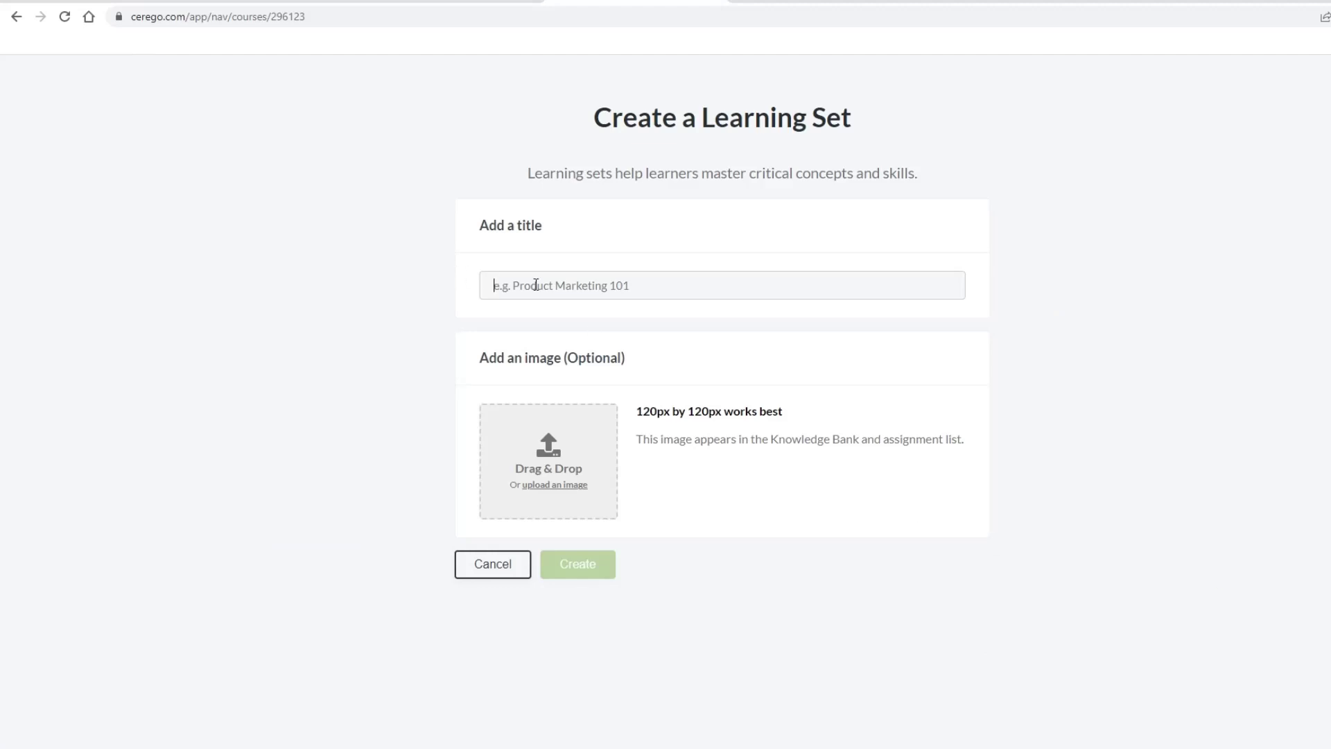
{"action": "type", "text": "POL 102 Learning Set 2"}
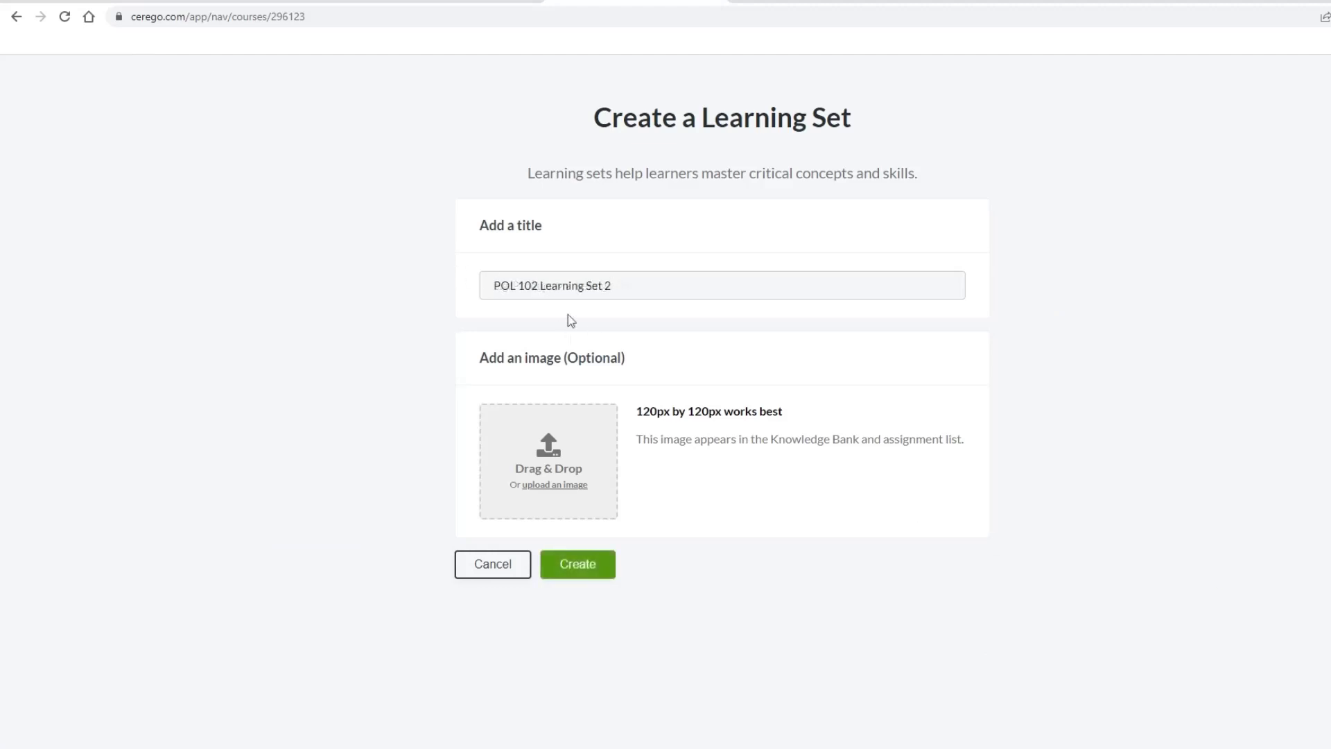
{"action": "left_click", "coordinate": [579, 565]}
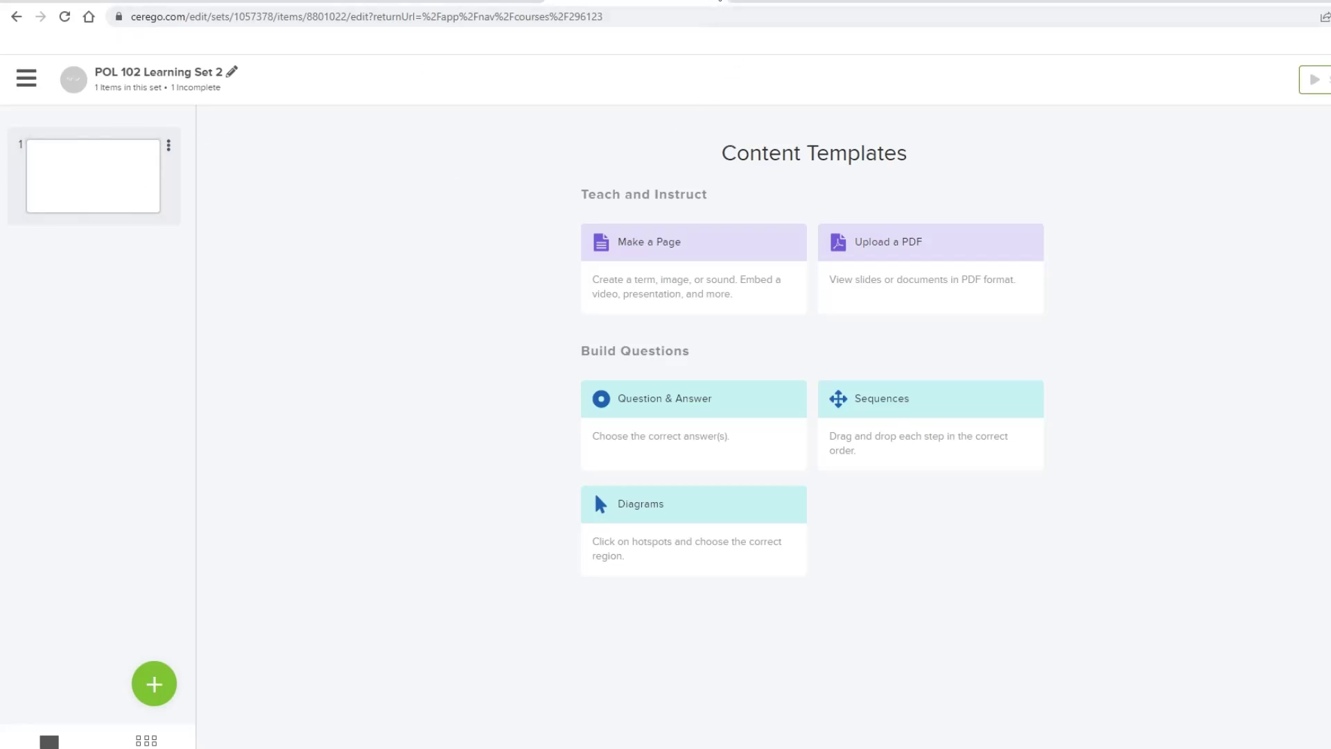
Return to POL 102 - Test Course and open POL 102 Cerego Learning Set 1 in the editor.
{"action": "left_click", "coordinate": [720, 1]}
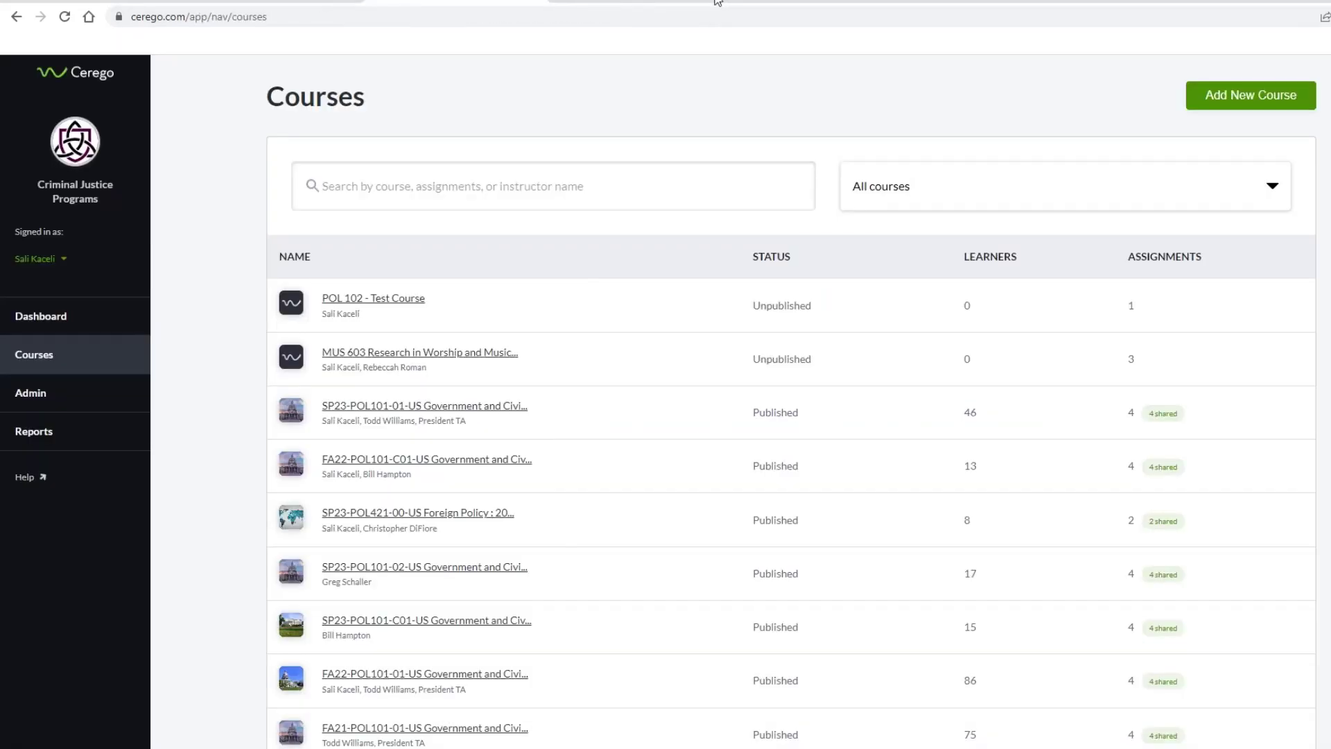
{"action": "left_click", "coordinate": [404, 300]}
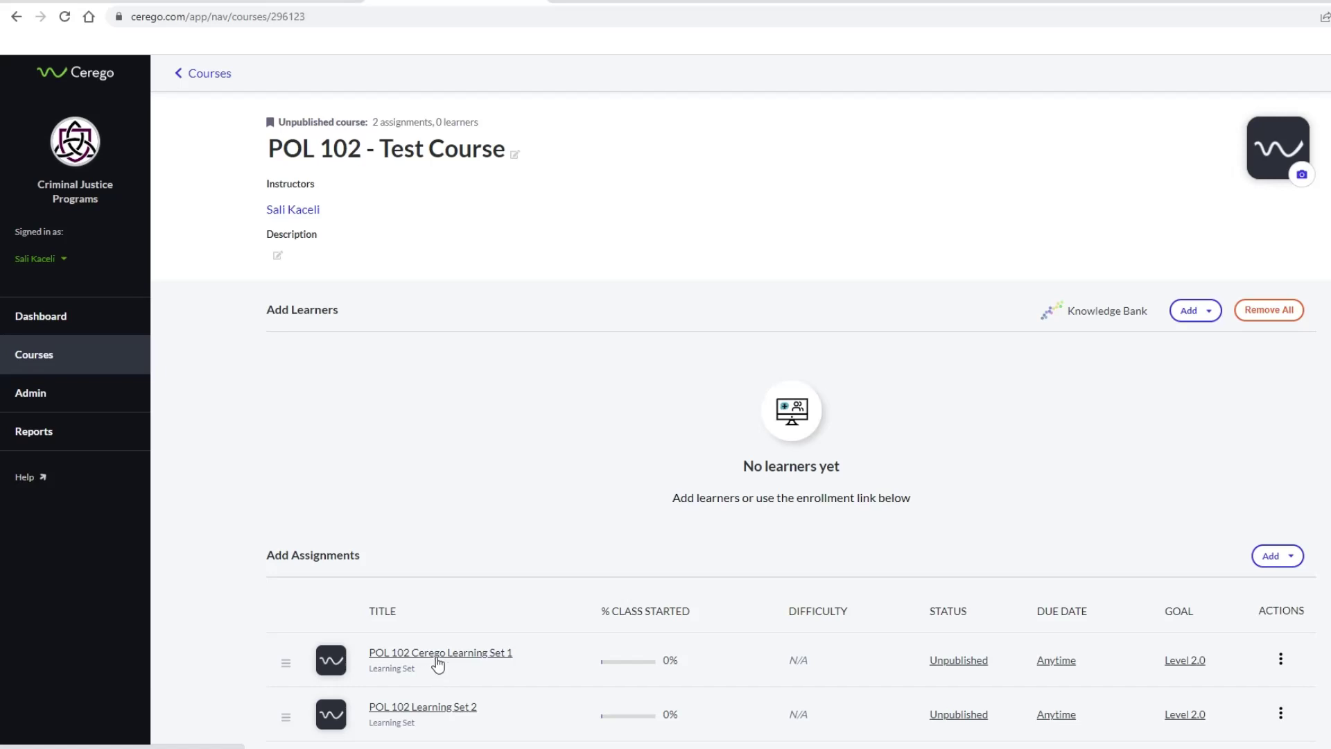
{"action": "left_click", "coordinate": [439, 659]}
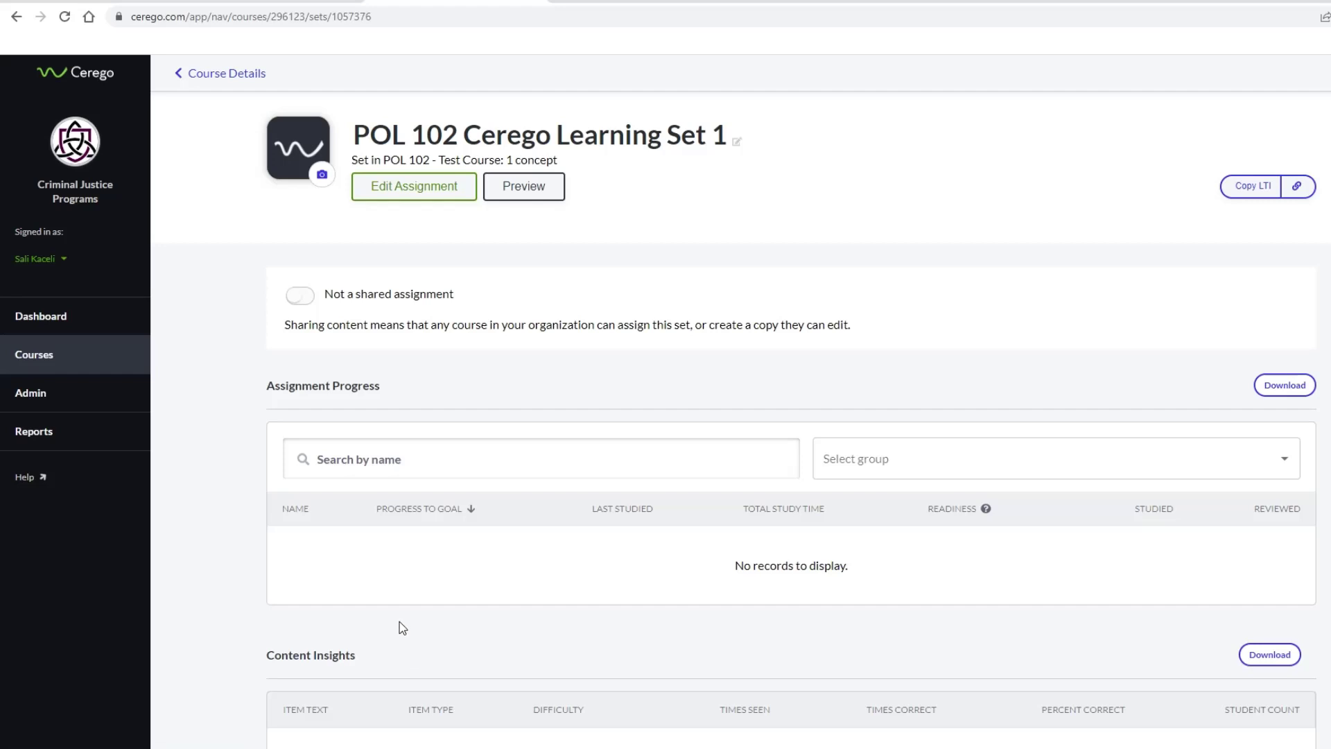
{"action": "left_click", "coordinate": [414, 199]}
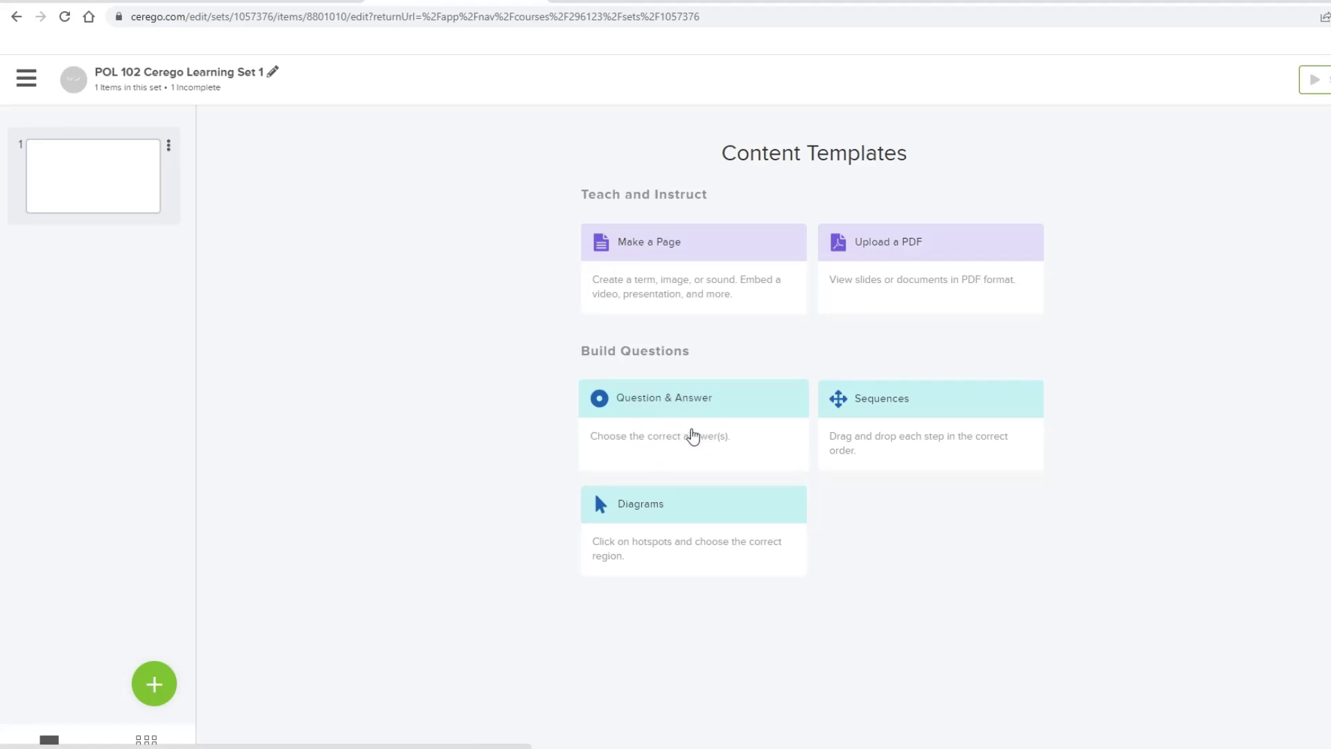
{"action": "left_click", "coordinate": [691, 434]}
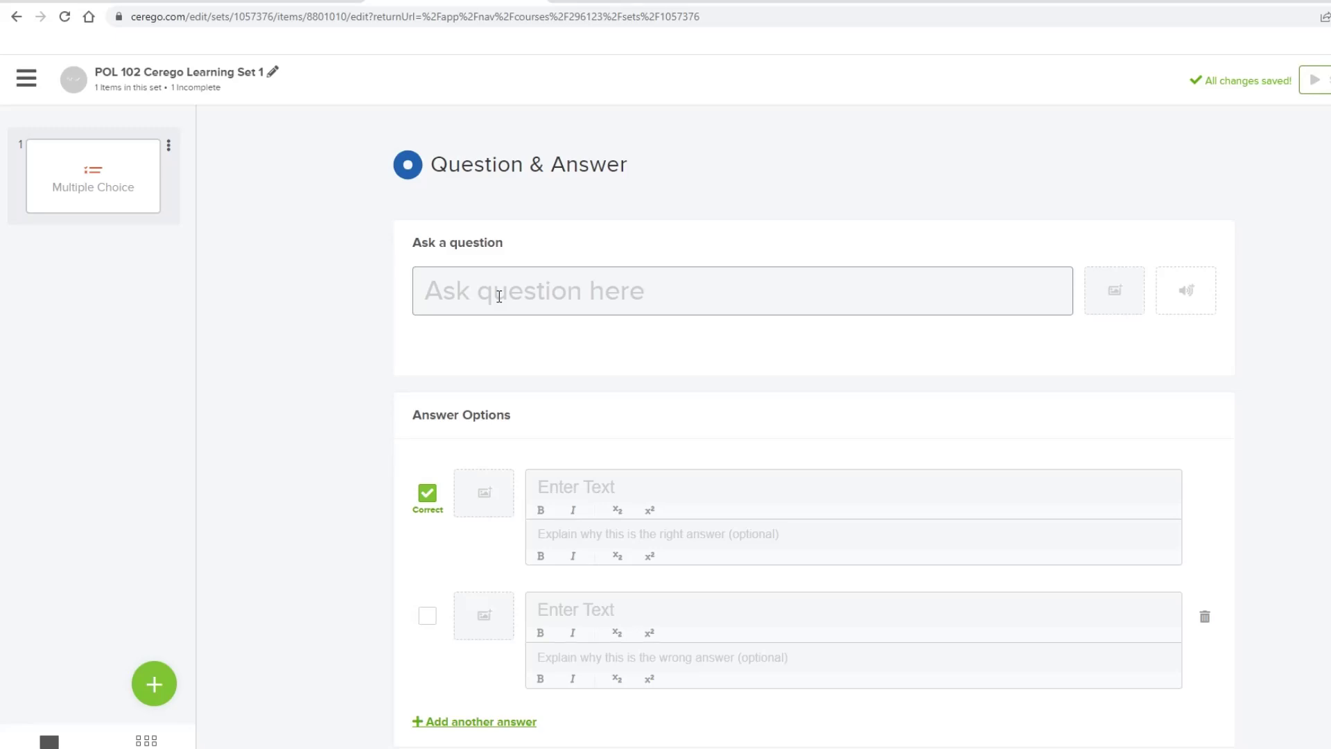
Enter 'How long did it take to frame the US Constitution?' with correct answer 'About 100 working days'.
{"action": "left_click", "coordinate": [499, 296]}
{"action": "type", "text": "How long did it take to frame the US Constitution?"}
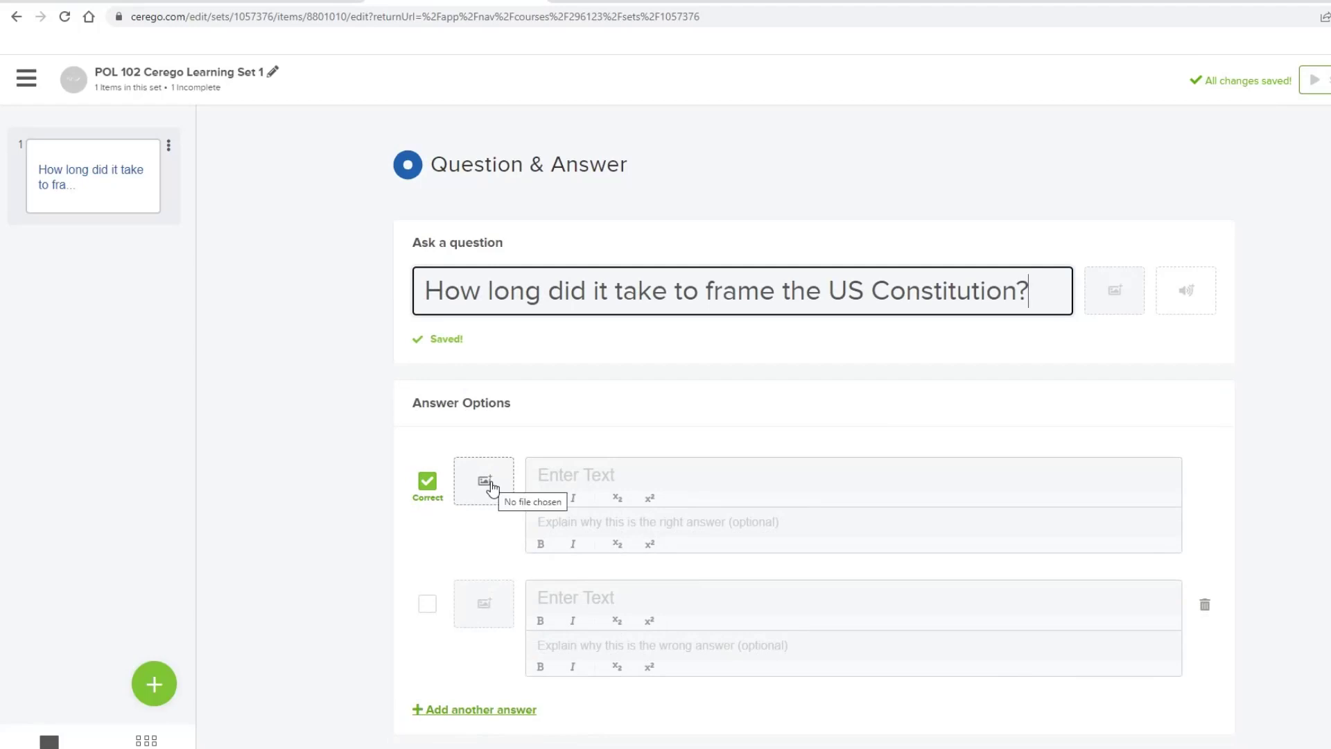
{"action": "left_click", "coordinate": [574, 479]}
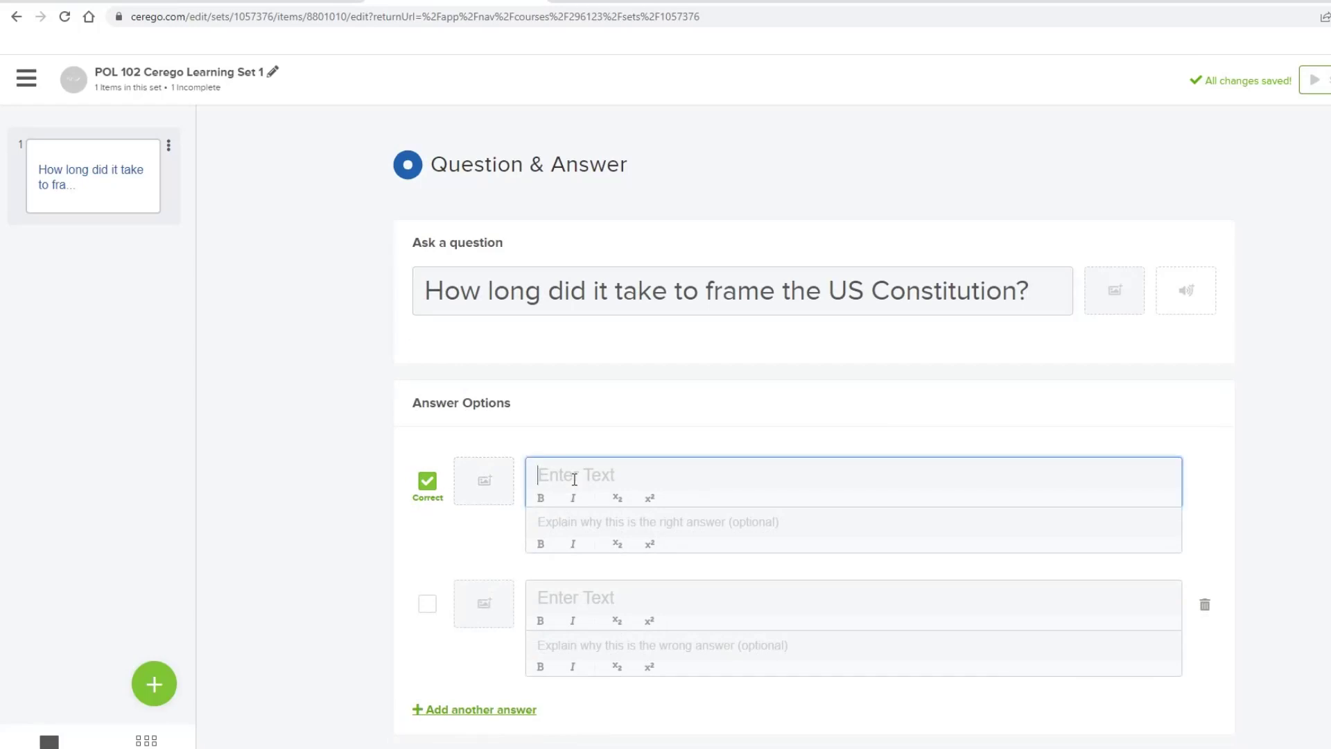
{"action": "type", "text": "About 100 working days"}
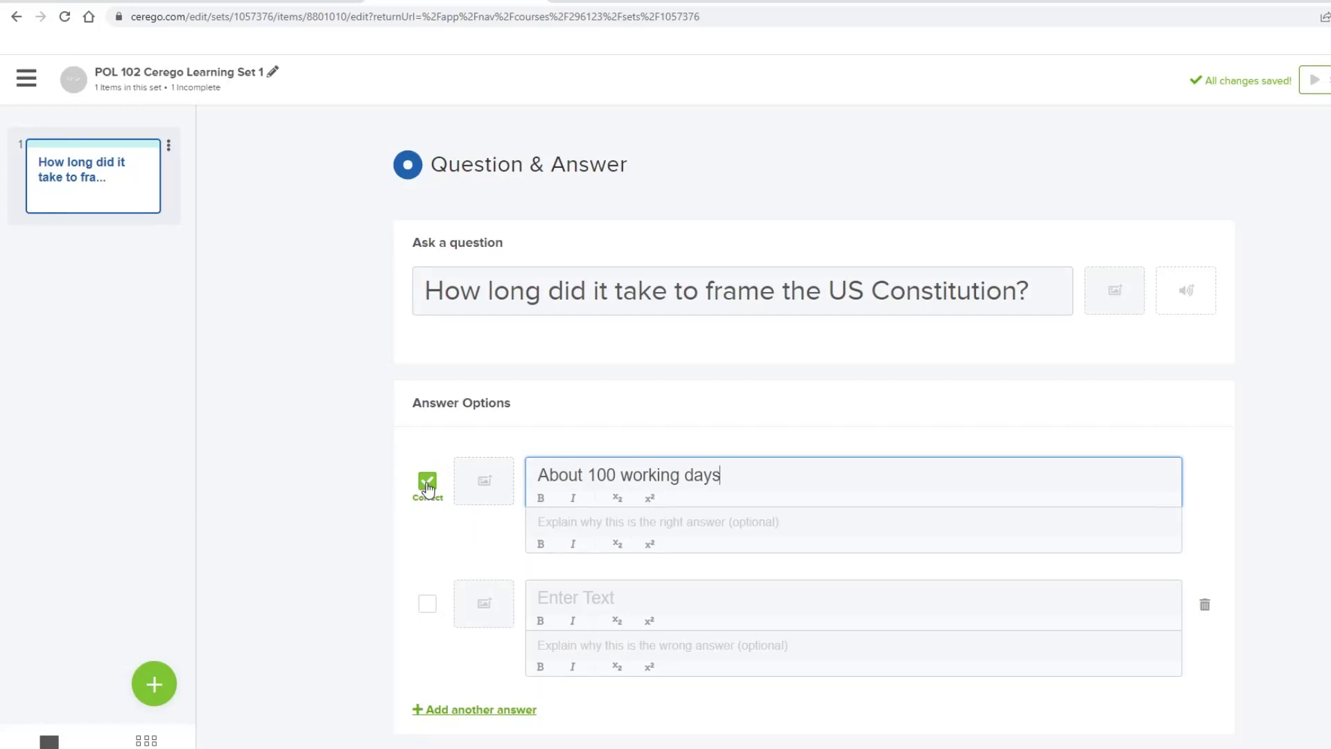
{"action": "scroll", "coordinate": [700, 492], "scroll_direction": "down", "scroll_amount": 1}
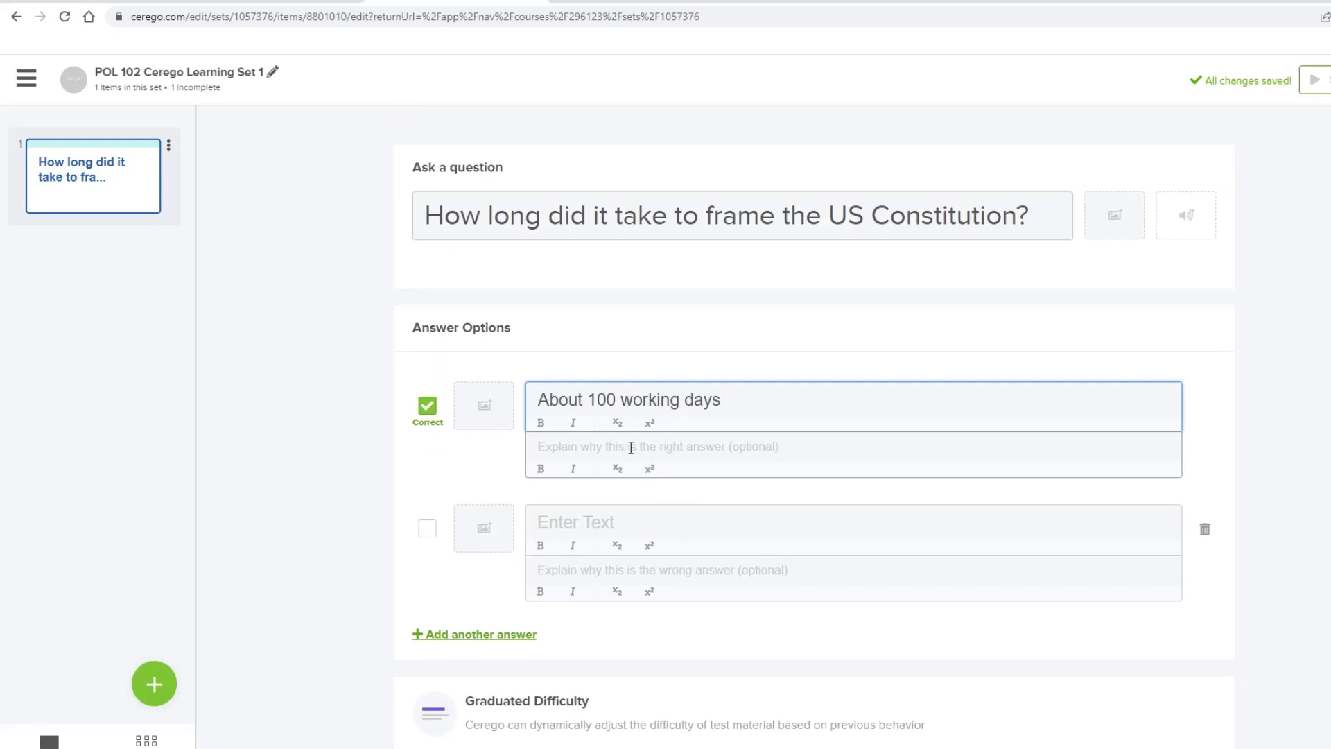
{"action": "scroll", "coordinate": [779, 509], "scroll_direction": "down", "scroll_amount": 1}
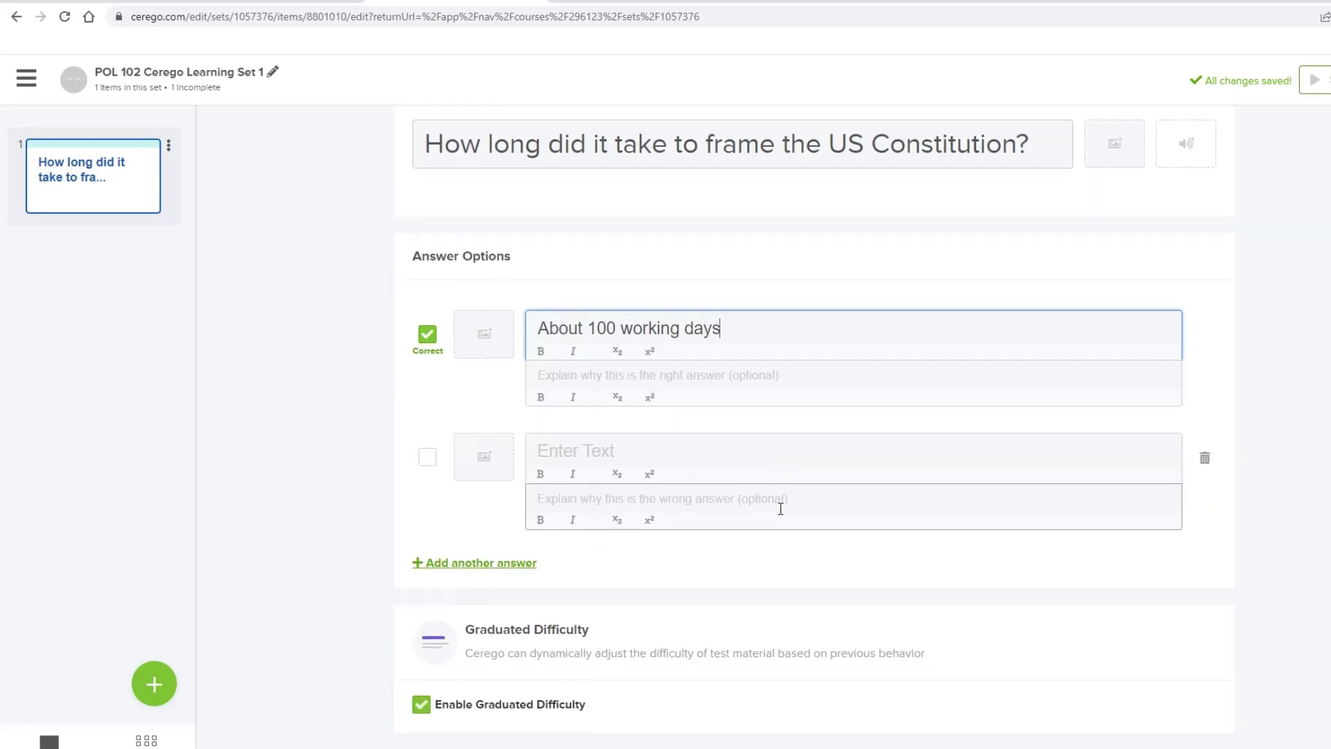
Add the wrong answers About 11 months, About 11 years and About 36 hours.
{"action": "left_click", "coordinate": [581, 447]}
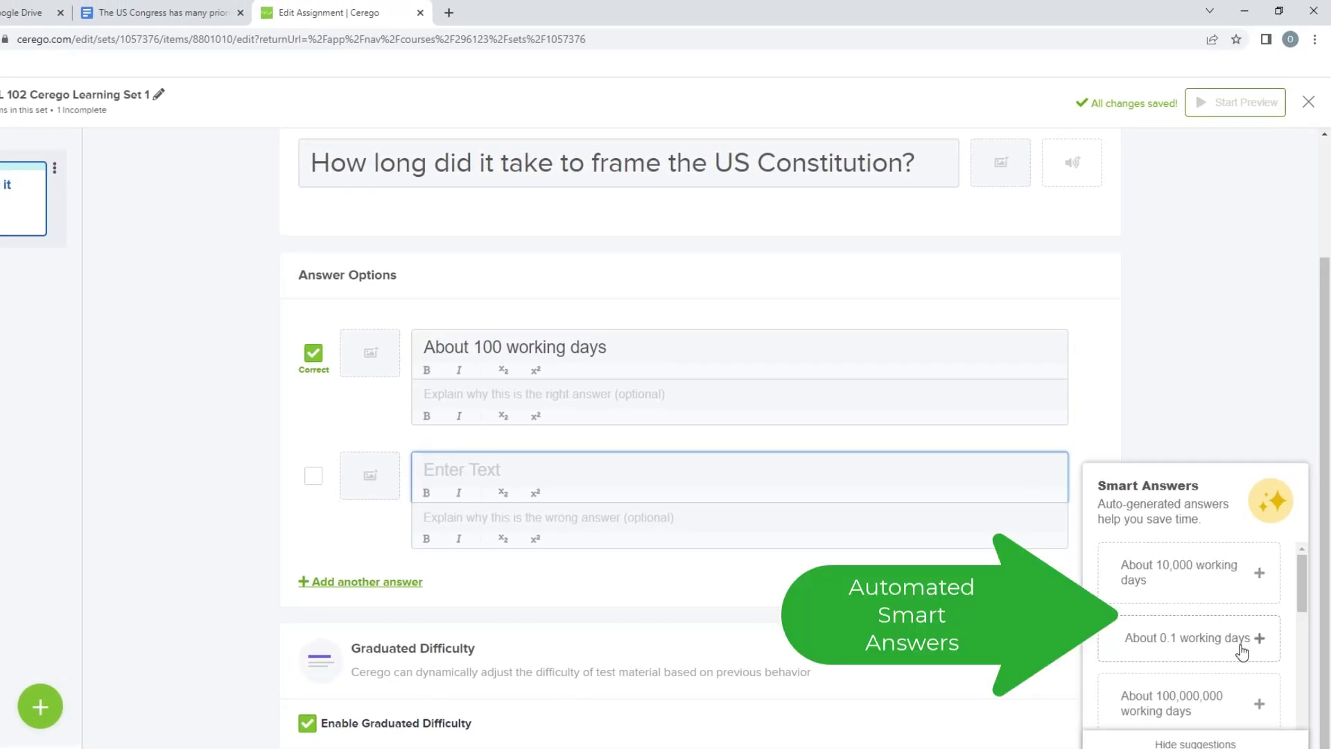
{"action": "scroll", "coordinate": [1240, 649], "scroll_direction": "down", "scroll_amount": 2}
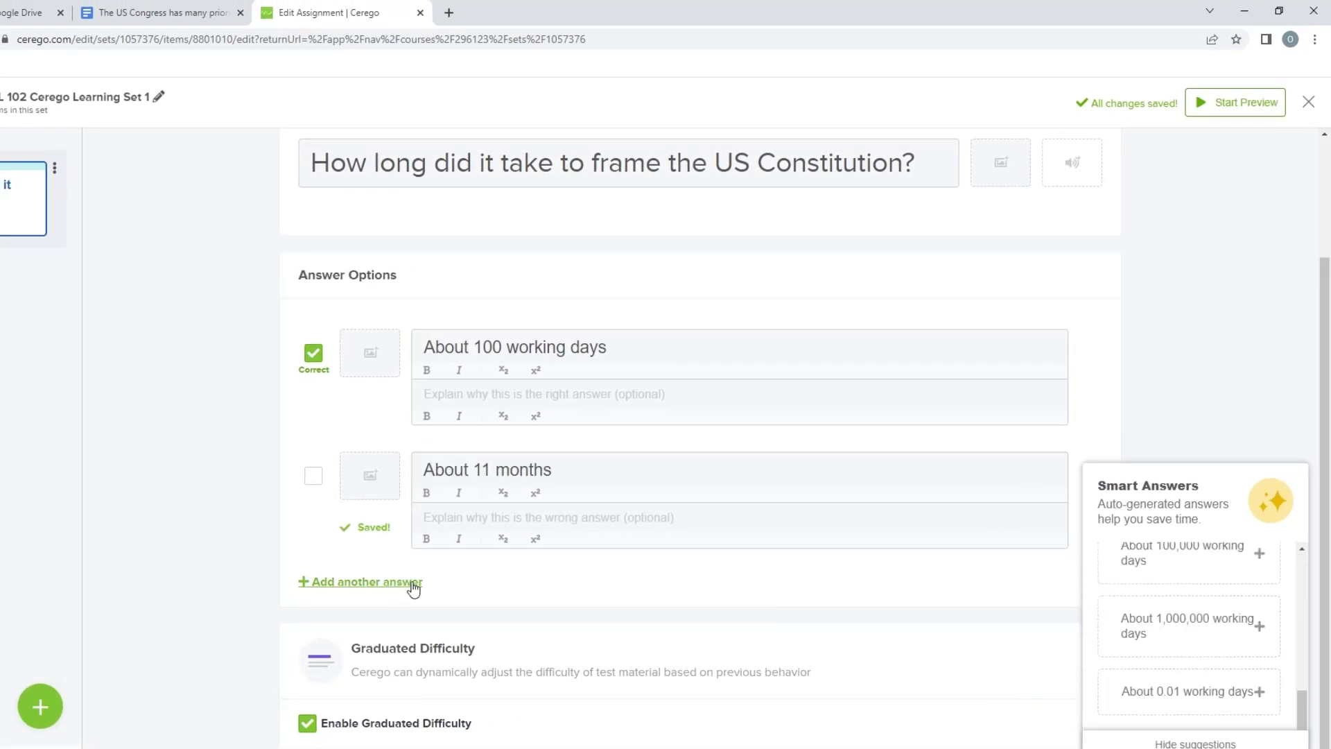
{"action": "left_click", "coordinate": [416, 582]}
{"action": "left_click", "coordinate": [488, 585]}
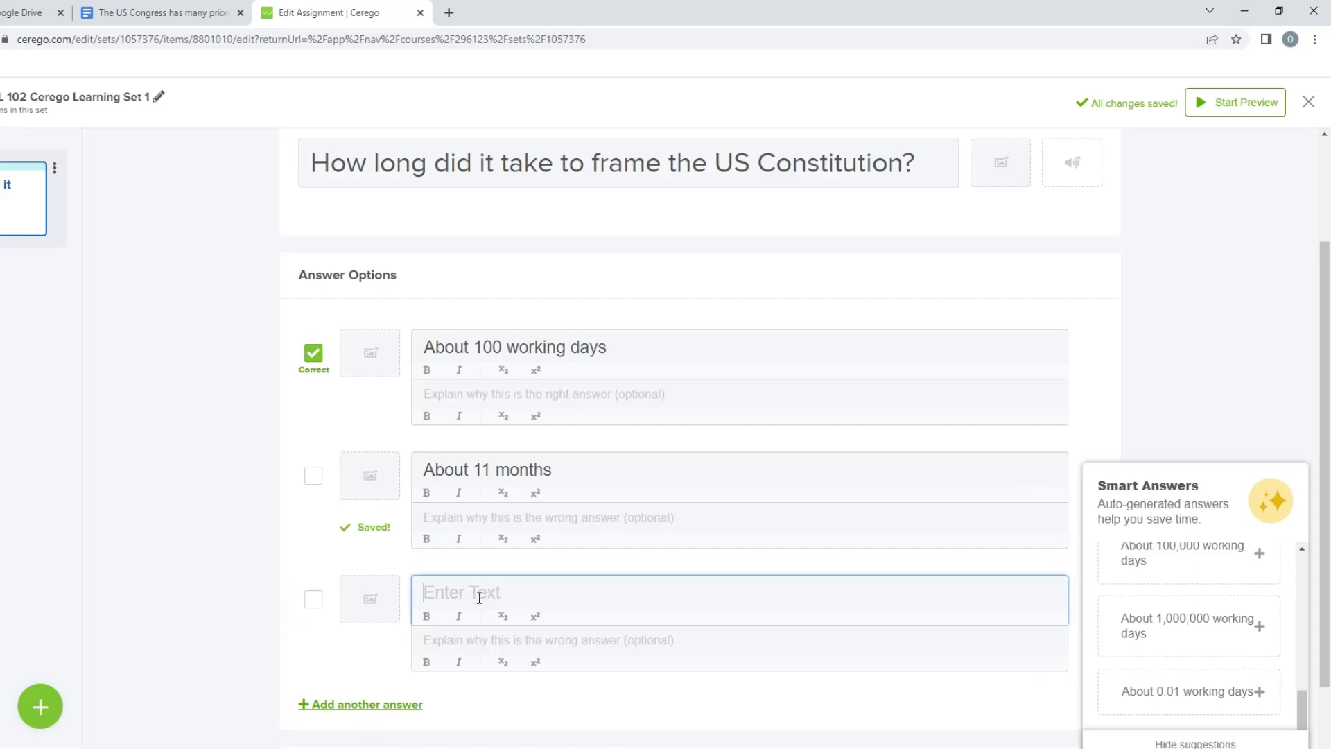
{"action": "type", "text": "About 11 years"}
{"action": "left_click", "coordinate": [368, 704]}
{"action": "left_click", "coordinate": [481, 714]}
{"action": "type", "text": "About 36 hours"}
{"action": "scroll", "coordinate": [1065, 671], "scroll_direction": "down", "scroll_amount": 3}
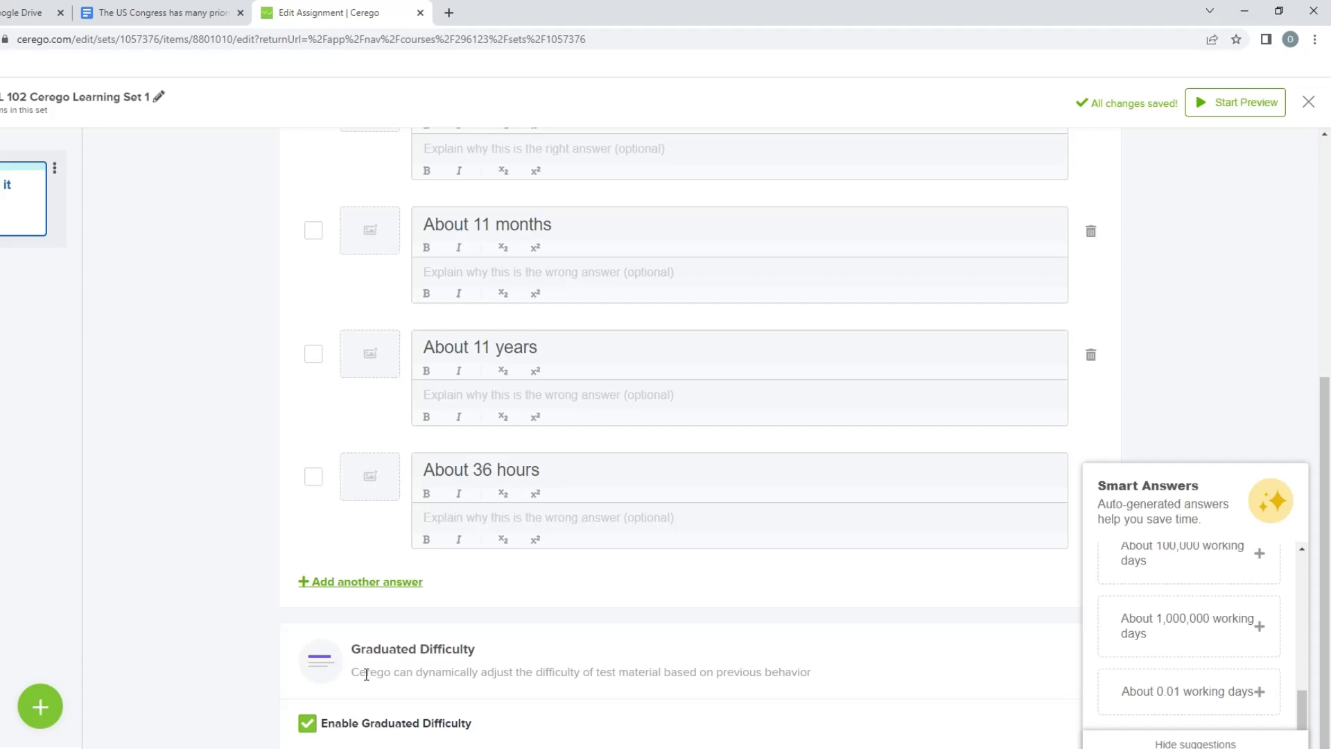
{"action": "left_click_drag", "start_coordinate": [359, 674], "coordinate": [455, 674]}
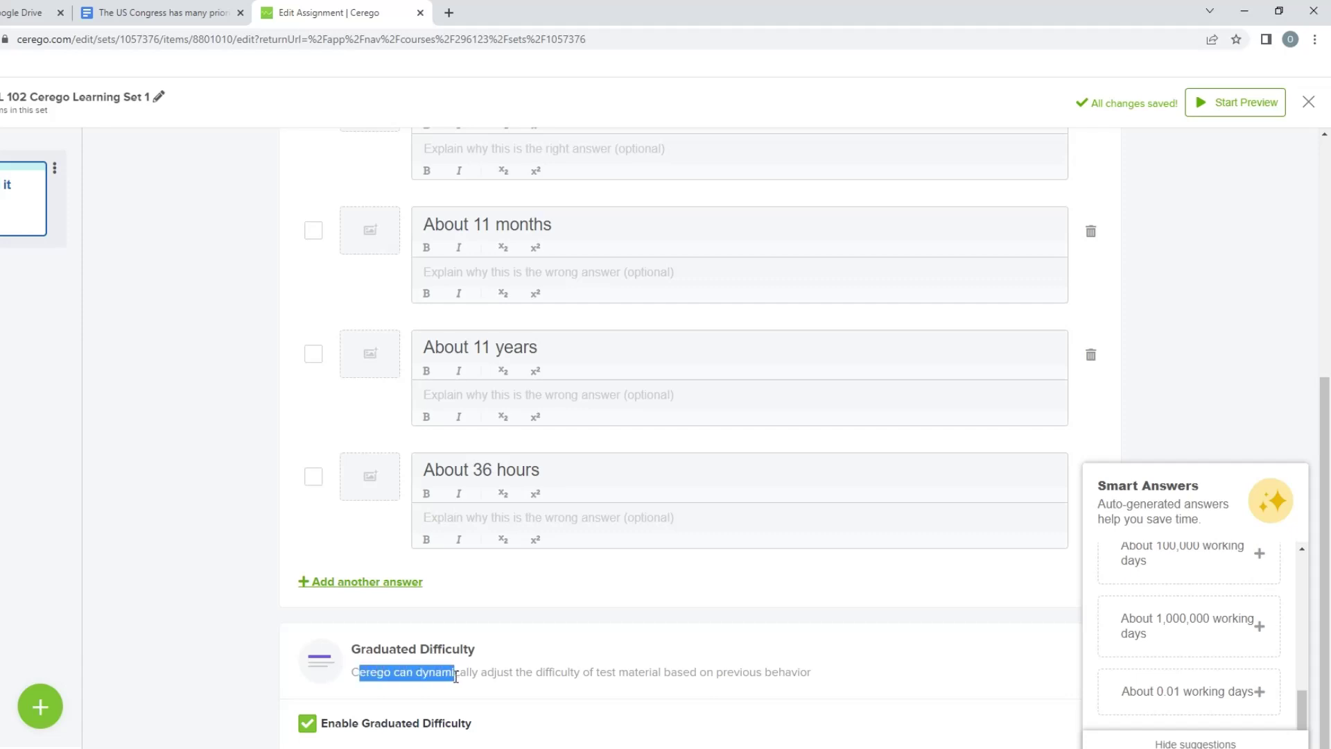
{"action": "left_click", "coordinate": [435, 676]}
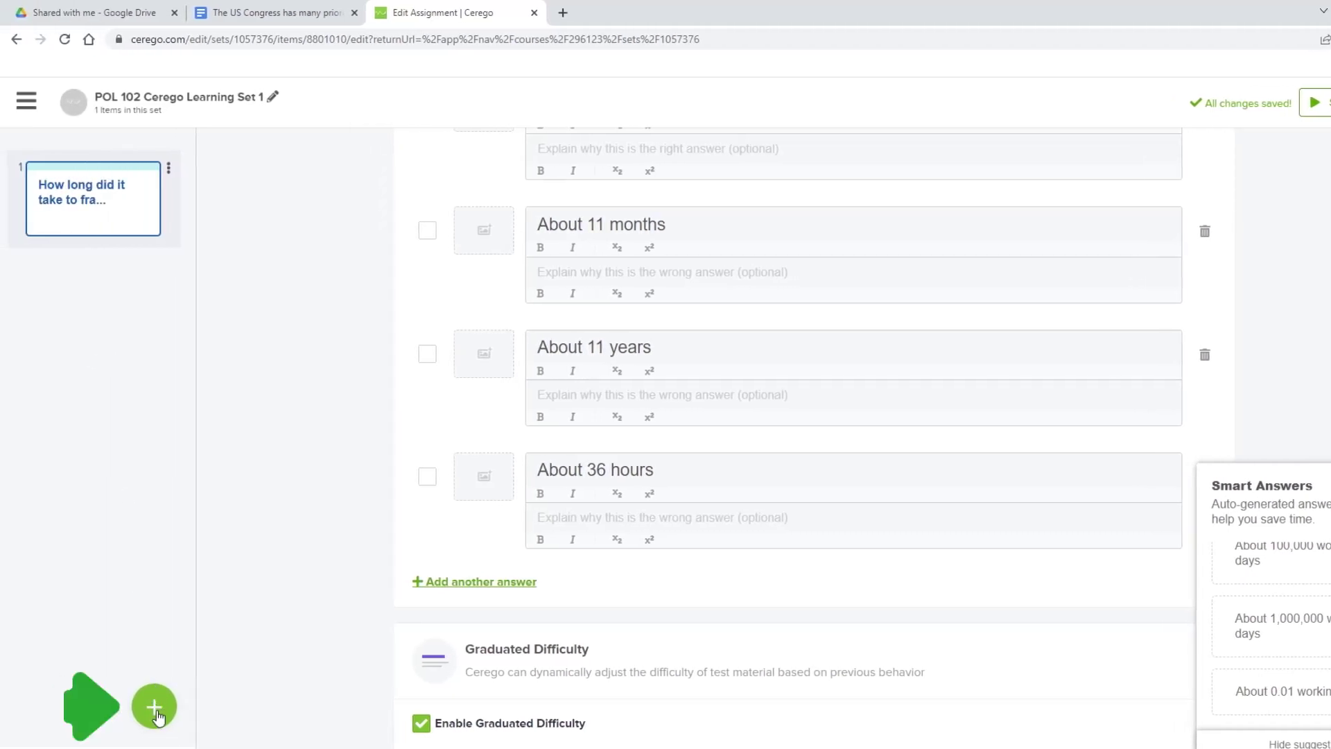
Add a second Q&A item asking about US Senators, with correct answer 'All the people in the state'.
{"action": "left_click", "coordinate": [154, 706]}
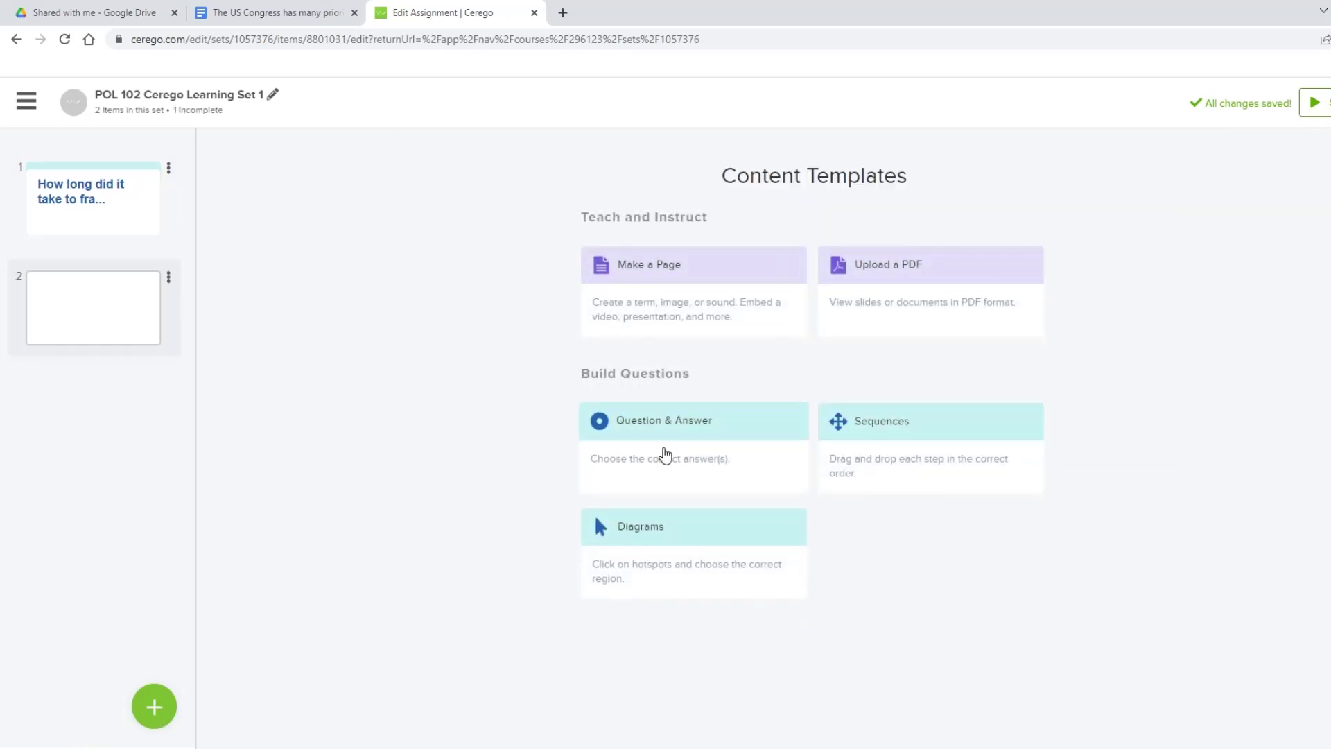
{"action": "left_click", "coordinate": [666, 455]}
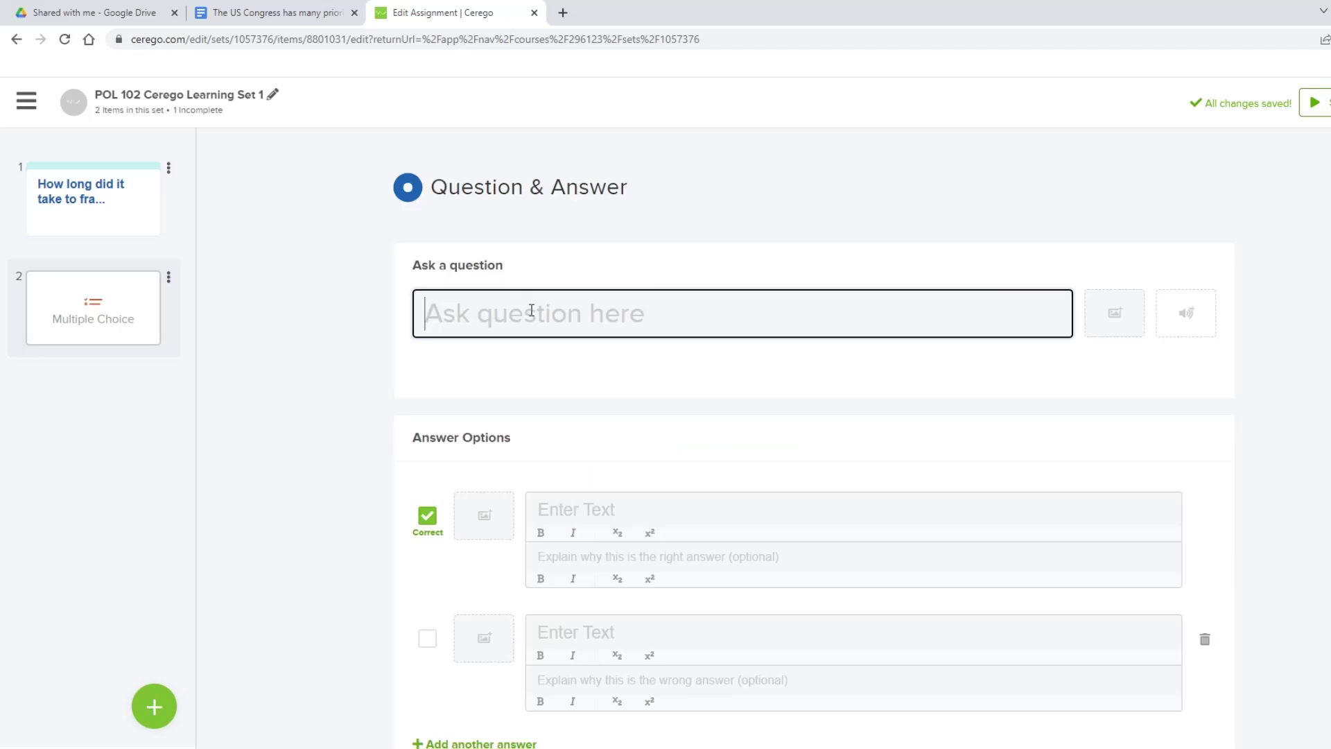
{"action": "type", "text": "Who does a US Senator represent?"}
{"action": "left_click", "coordinate": [572, 500]}
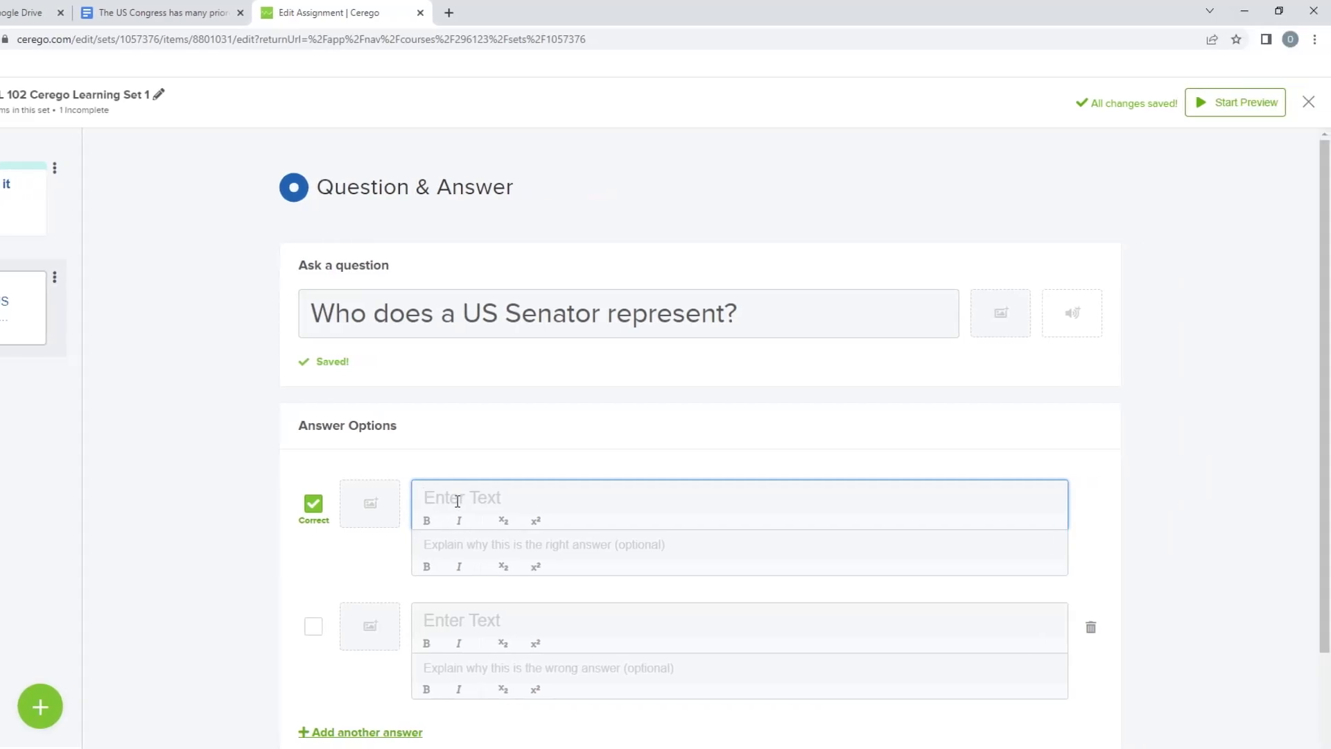
{"action": "type", "text": "All the people in the state"}
{"action": "key", "text": "Tab"}
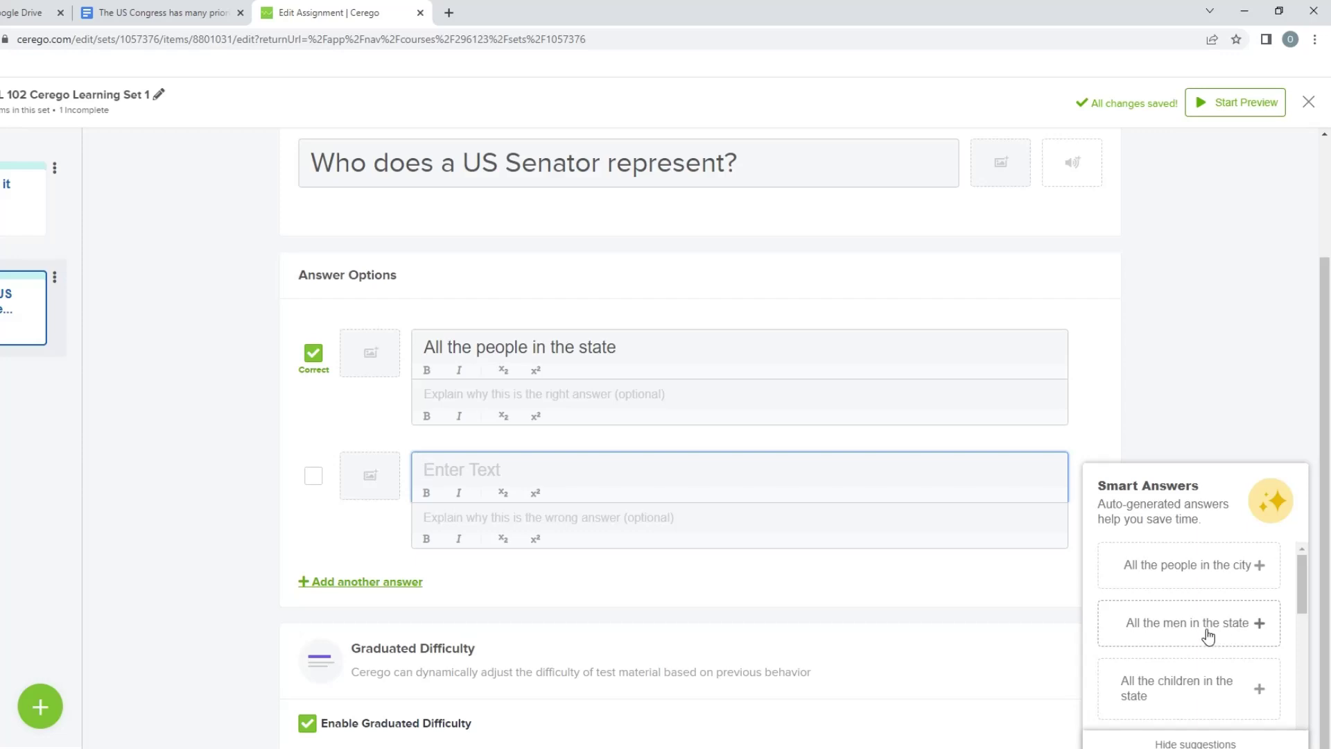
Add wrong answers, including a Smart Answers suggestion and 'All registered voters', then start a third item.
{"action": "scroll", "coordinate": [1190, 655], "scroll_direction": "down", "scroll_amount": 3}
{"action": "scroll", "coordinate": [1188, 693], "scroll_direction": "up", "scroll_amount": 3}
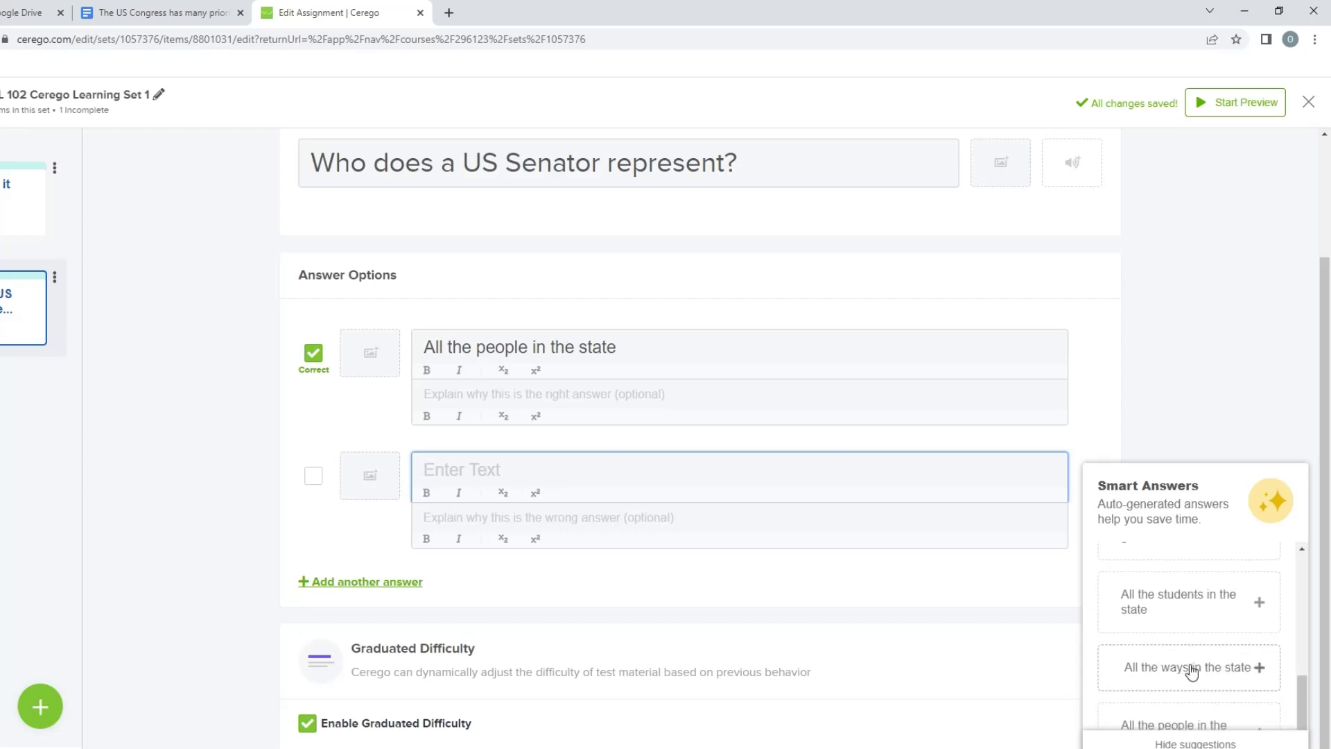
{"action": "scroll", "coordinate": [1198, 672], "scroll_direction": "up", "scroll_amount": 1}
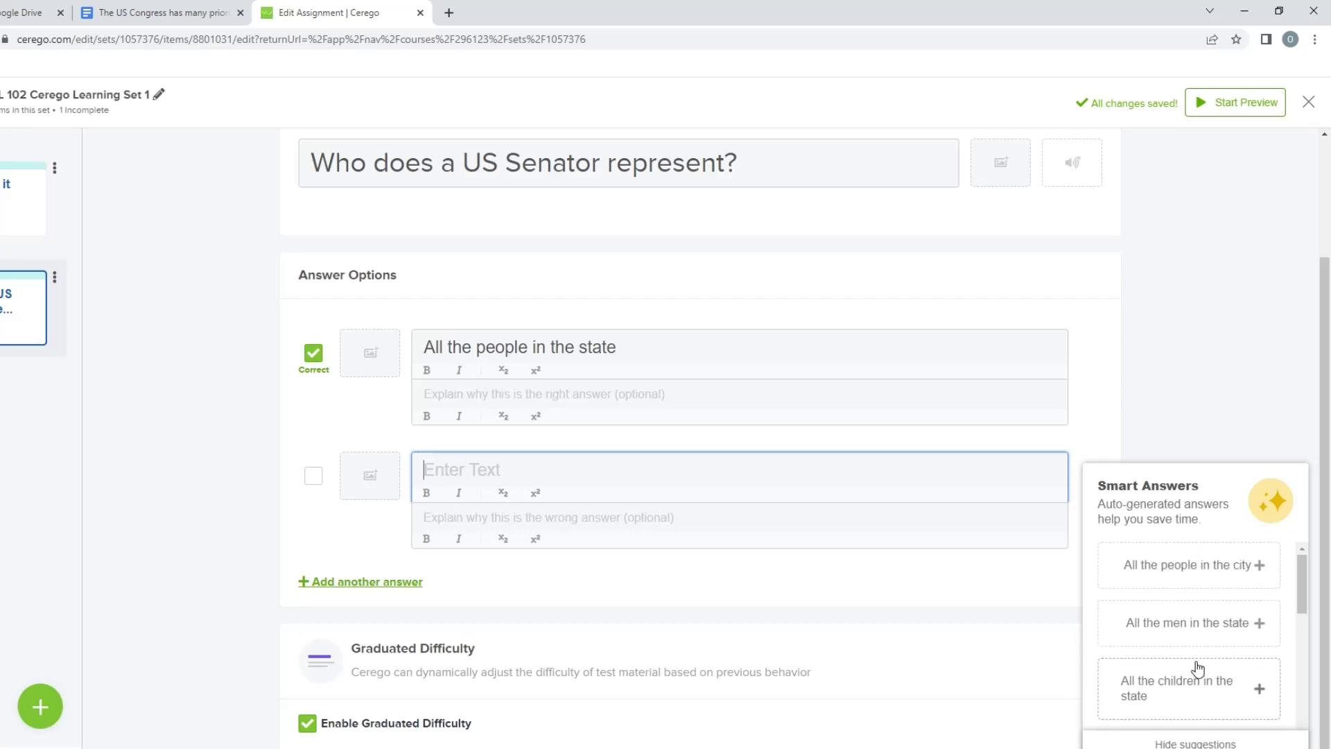
{"action": "left_click", "coordinate": [1268, 621]}
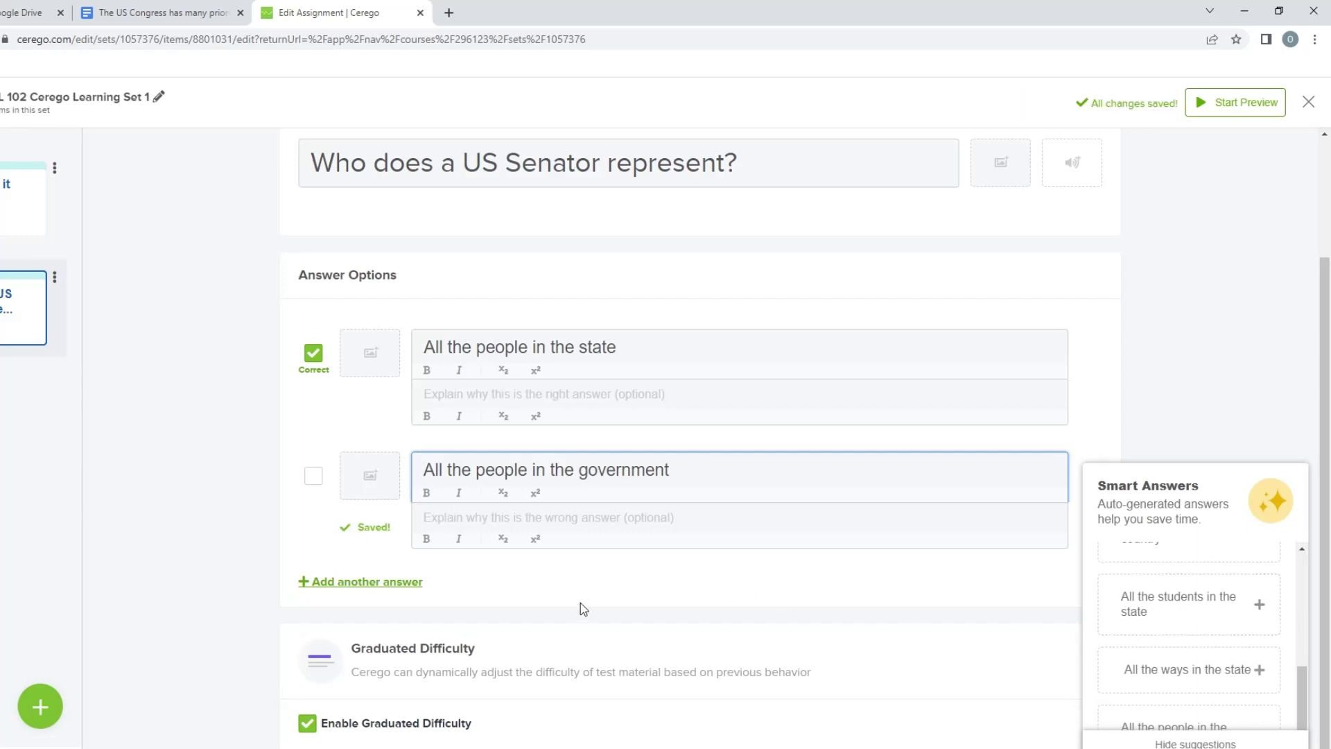
{"action": "left_click", "coordinate": [378, 583]}
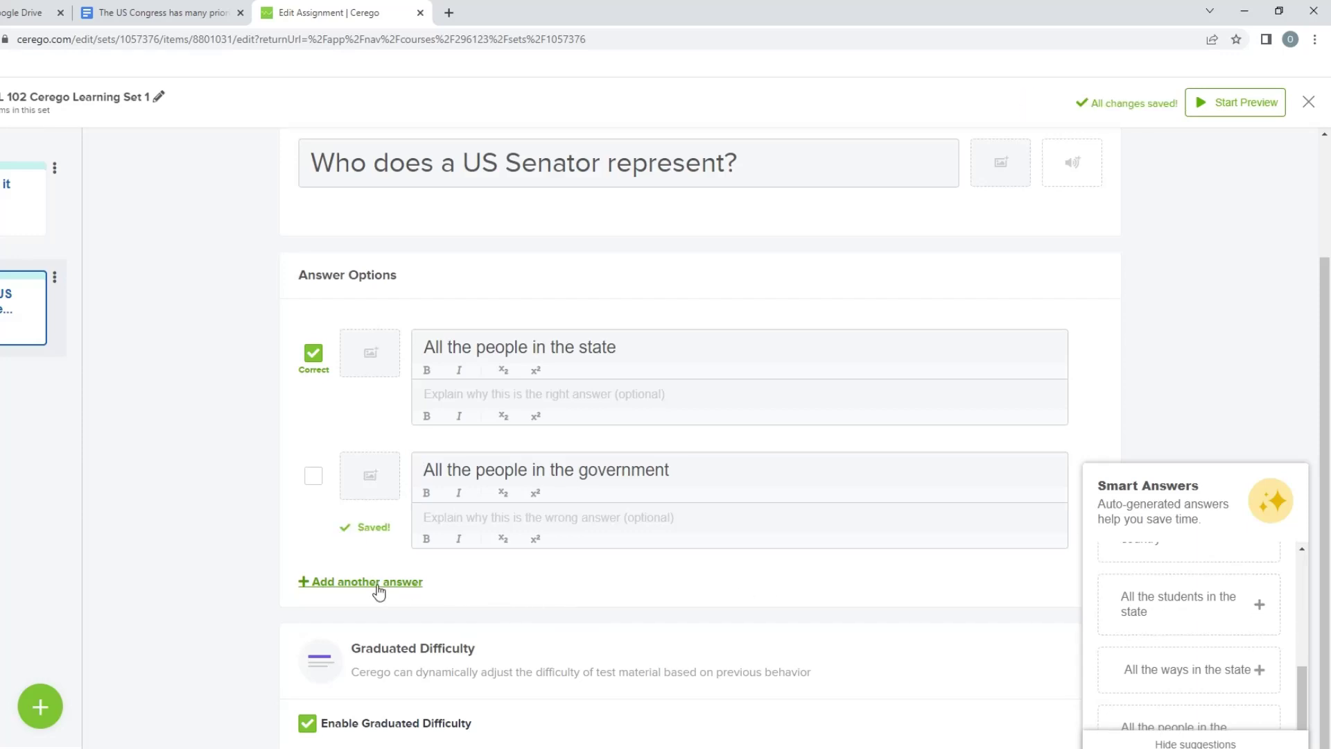
{"action": "left_click", "coordinate": [517, 597]}
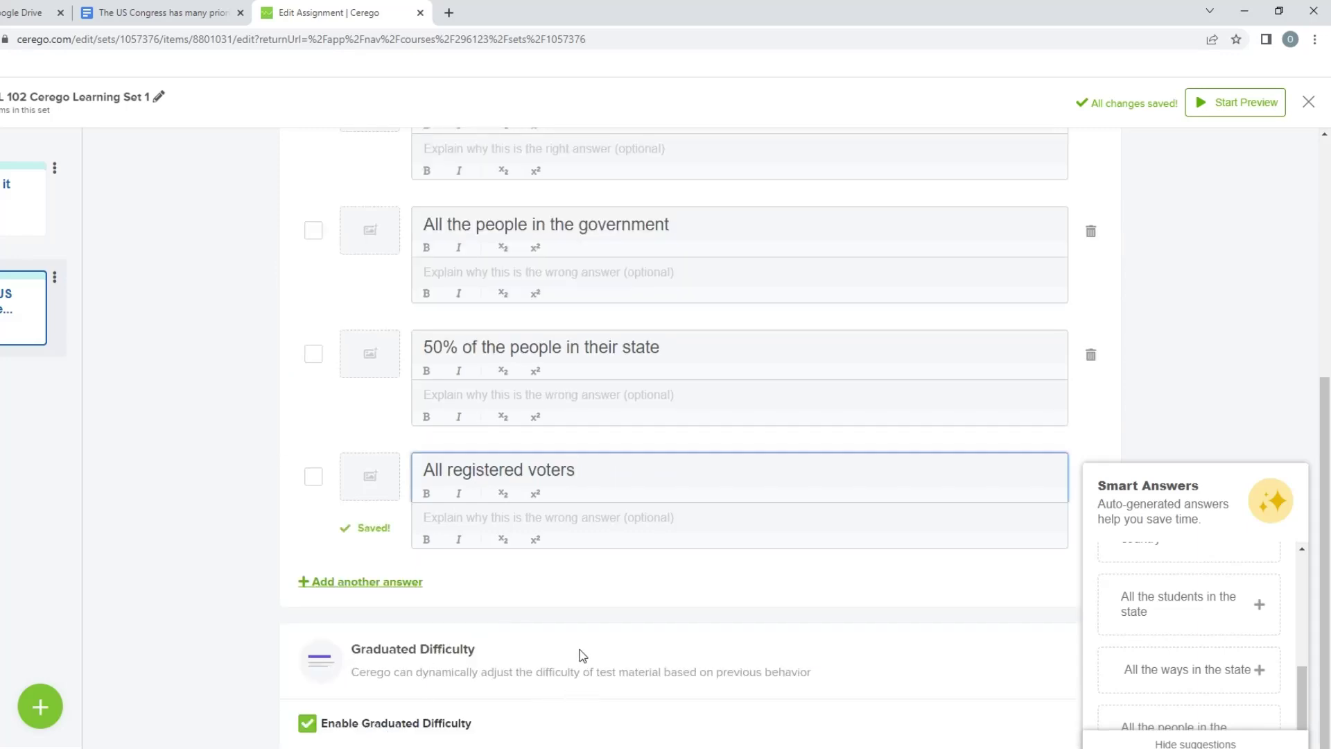
{"action": "left_click", "coordinate": [55, 681]}
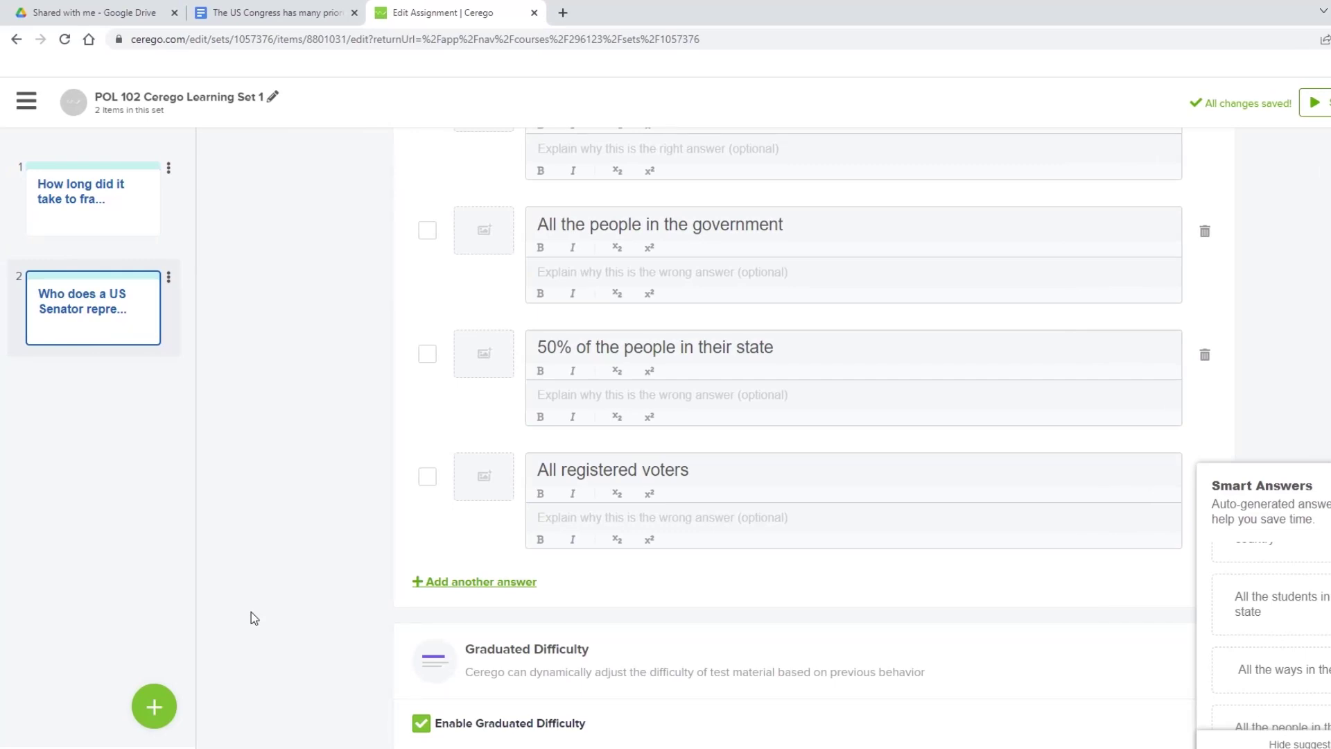
{"action": "left_click", "coordinate": [154, 706]}
Make the third item multiple choice with the constitution question and correct answer February 1790.
{"action": "left_click", "coordinate": [657, 454]}
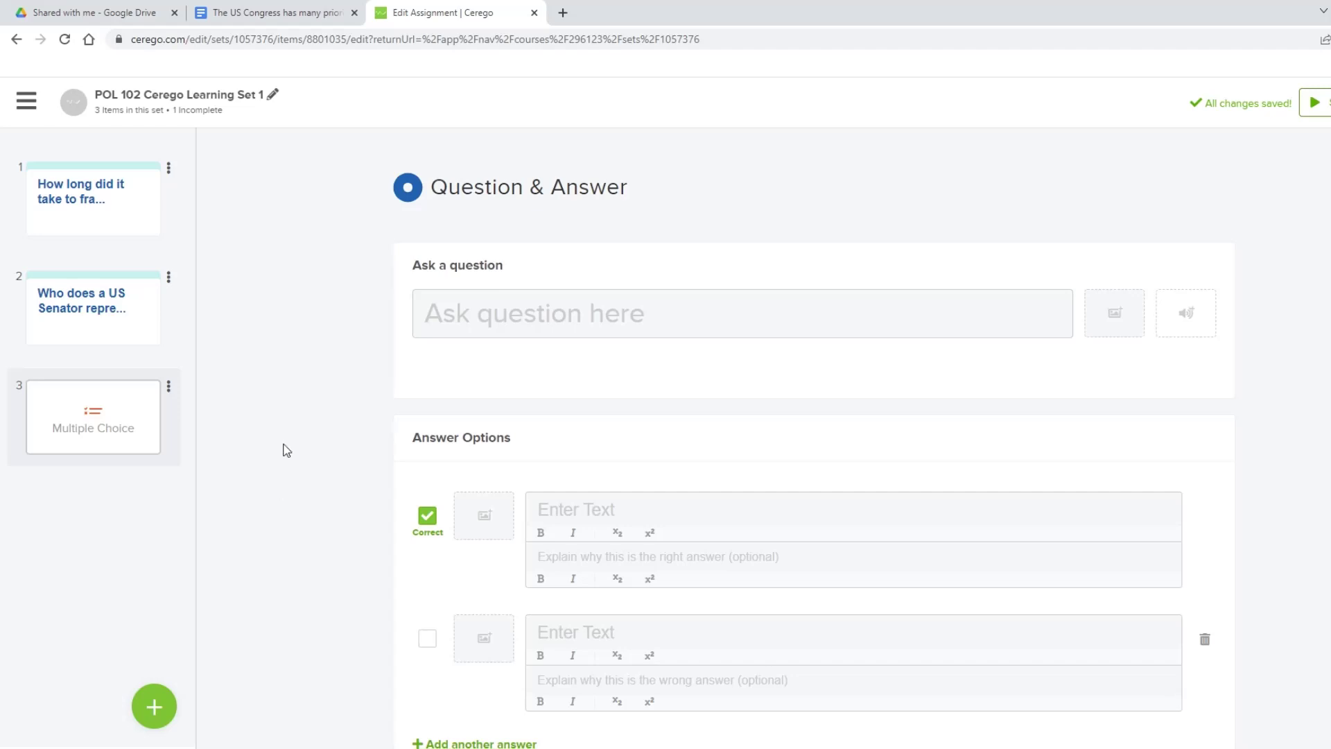
{"action": "left_click", "coordinate": [475, 318]}
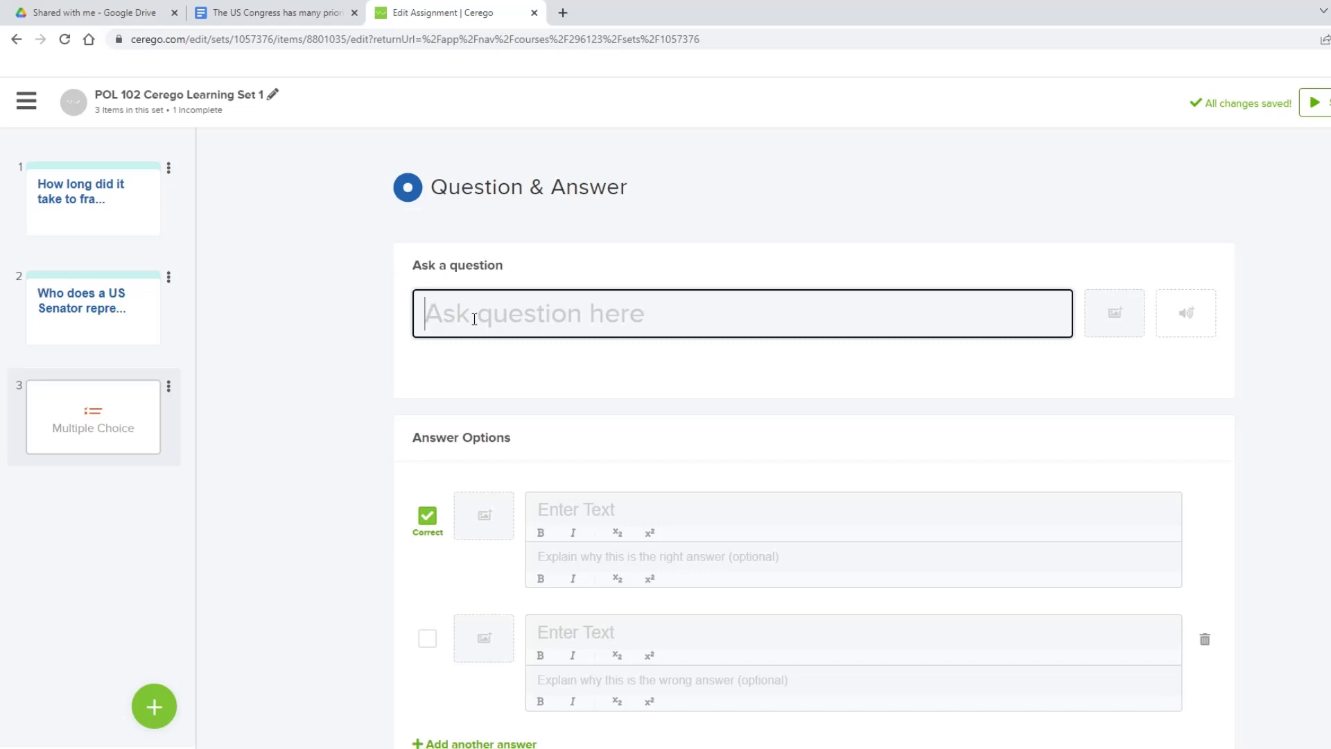
{"action": "type", "text": "The United States government went into operation under the constitution in ____________."}
{"action": "left_click", "coordinate": [581, 529]}
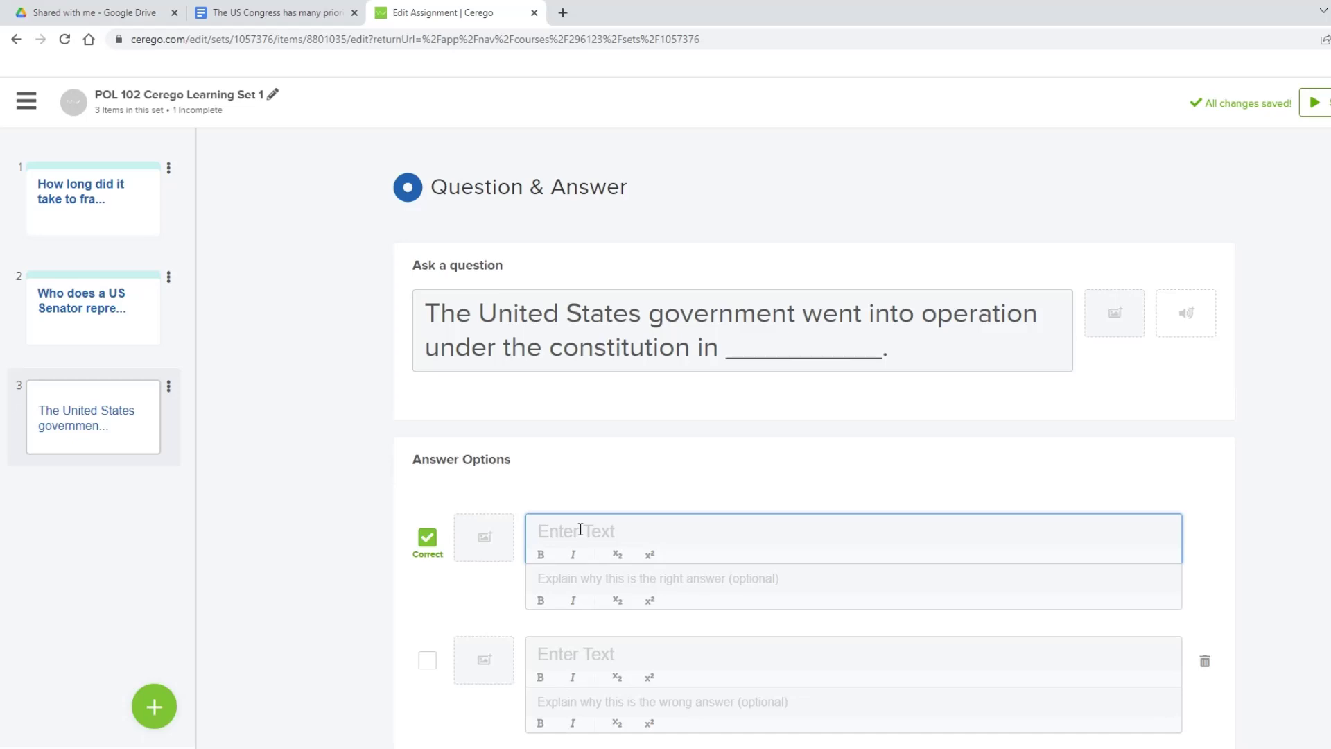
{"action": "type", "text": "February 1790"}
Add the wrong answers February 1766, July 1776 and February 1801.
{"action": "key", "text": "Tab"}
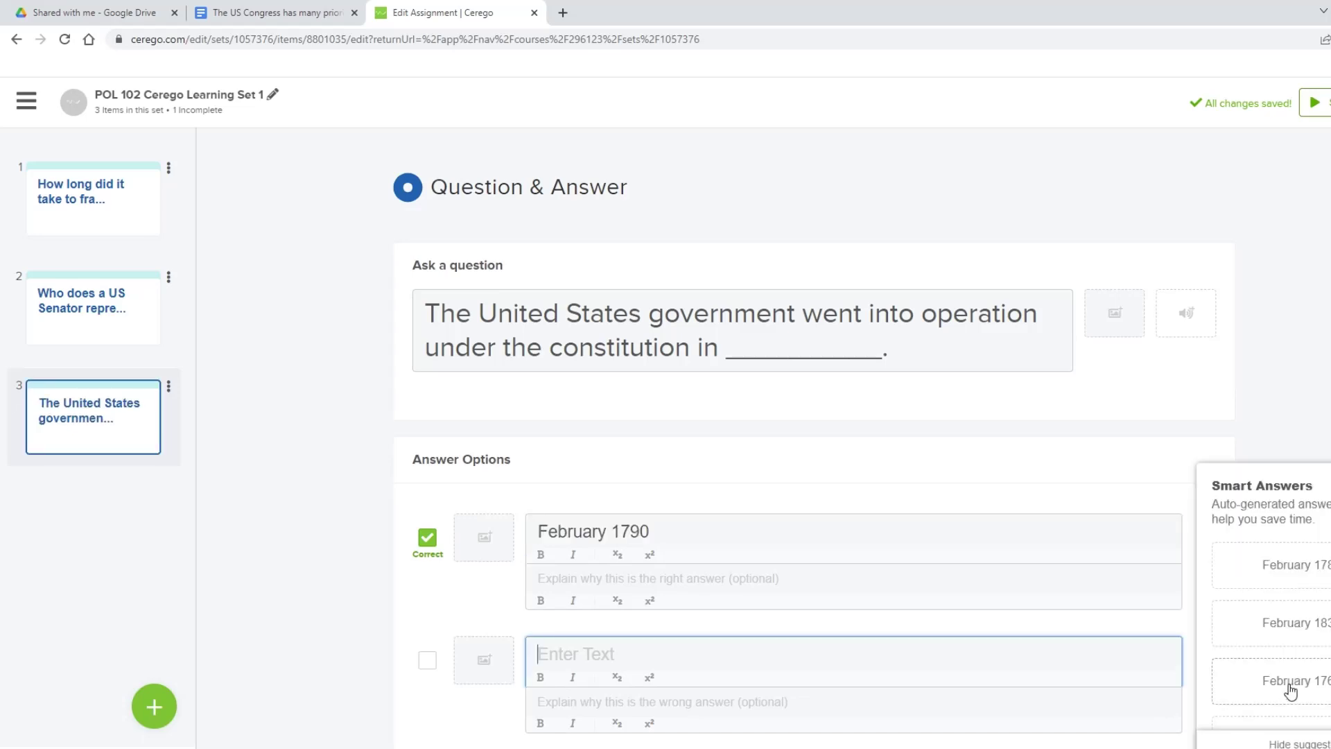
{"action": "left_click", "coordinate": [1291, 689]}
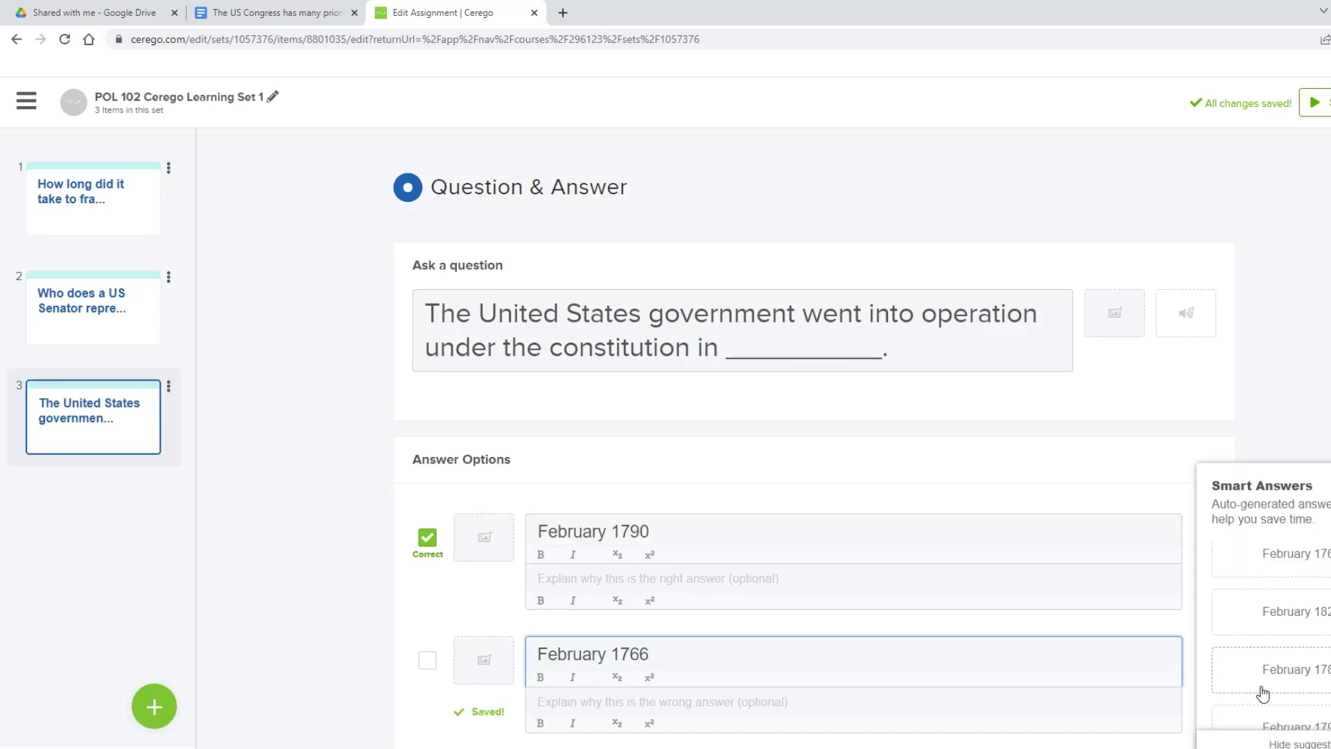
{"action": "key", "text": "Tab"}
{"action": "type", "text": "July 1776"}
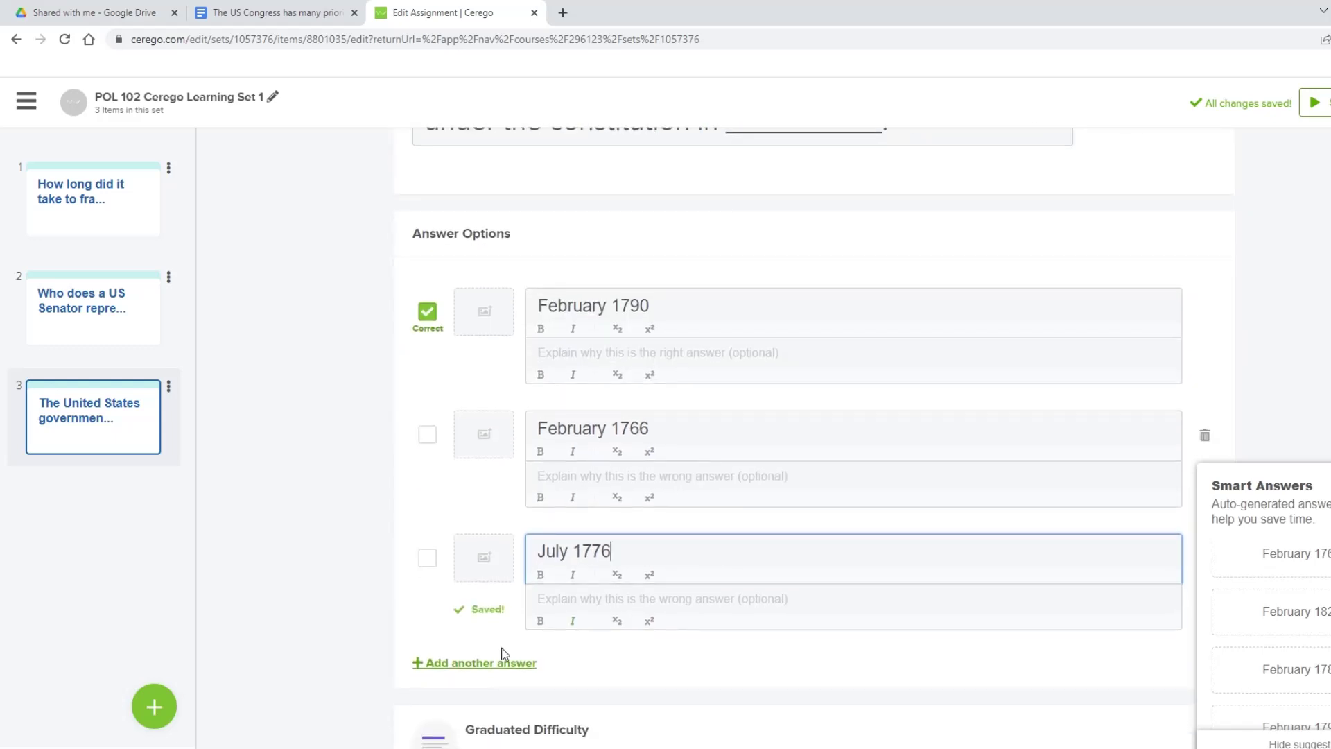
{"action": "left_click", "coordinate": [482, 665]}
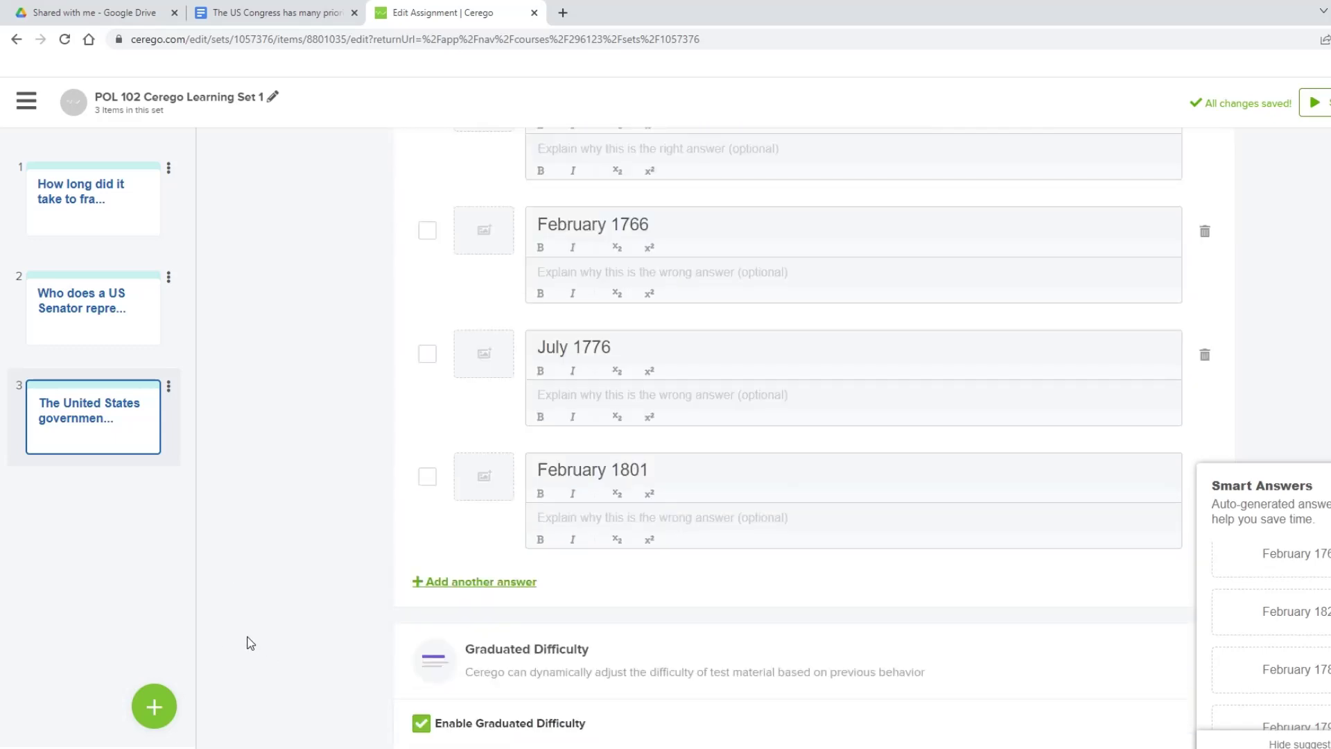
{"action": "scroll", "coordinate": [250, 642], "scroll_direction": "up", "scroll_amount": 2}
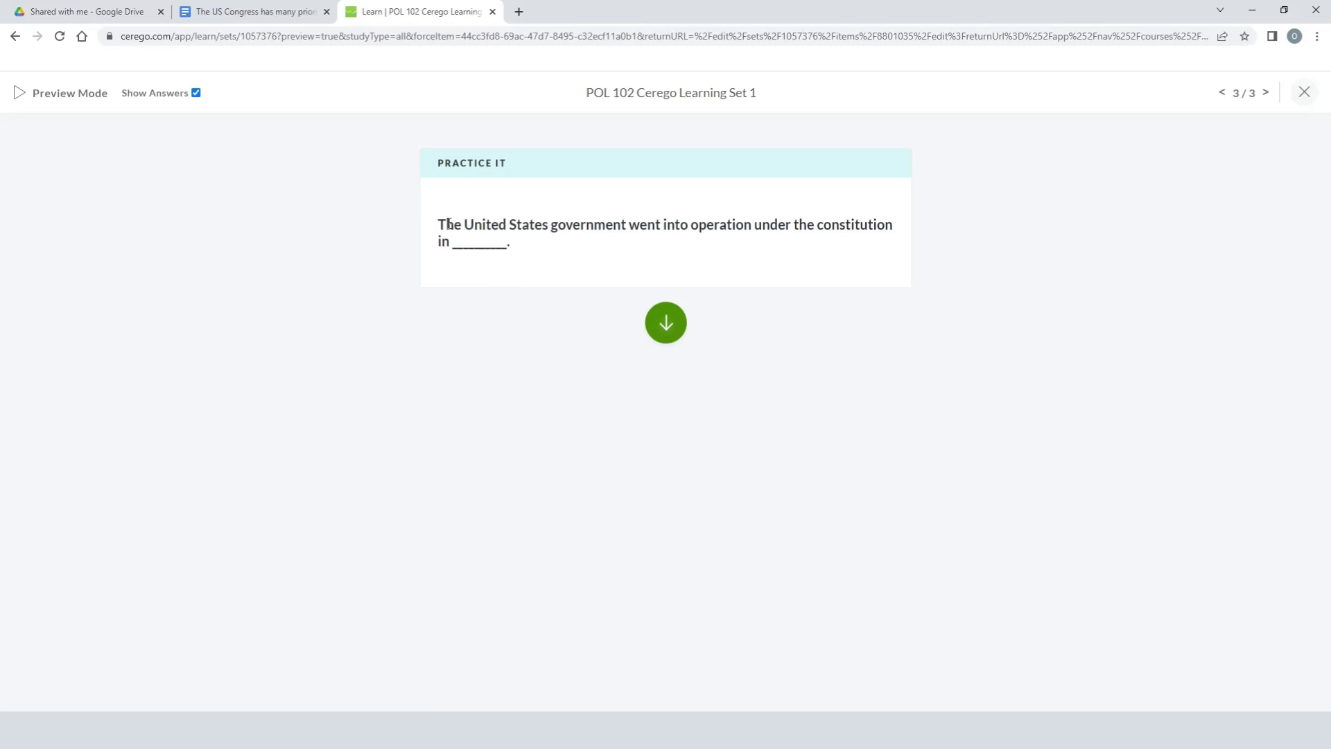
{"action": "left_click_drag", "start_coordinate": [442, 224], "coordinate": [655, 231]}
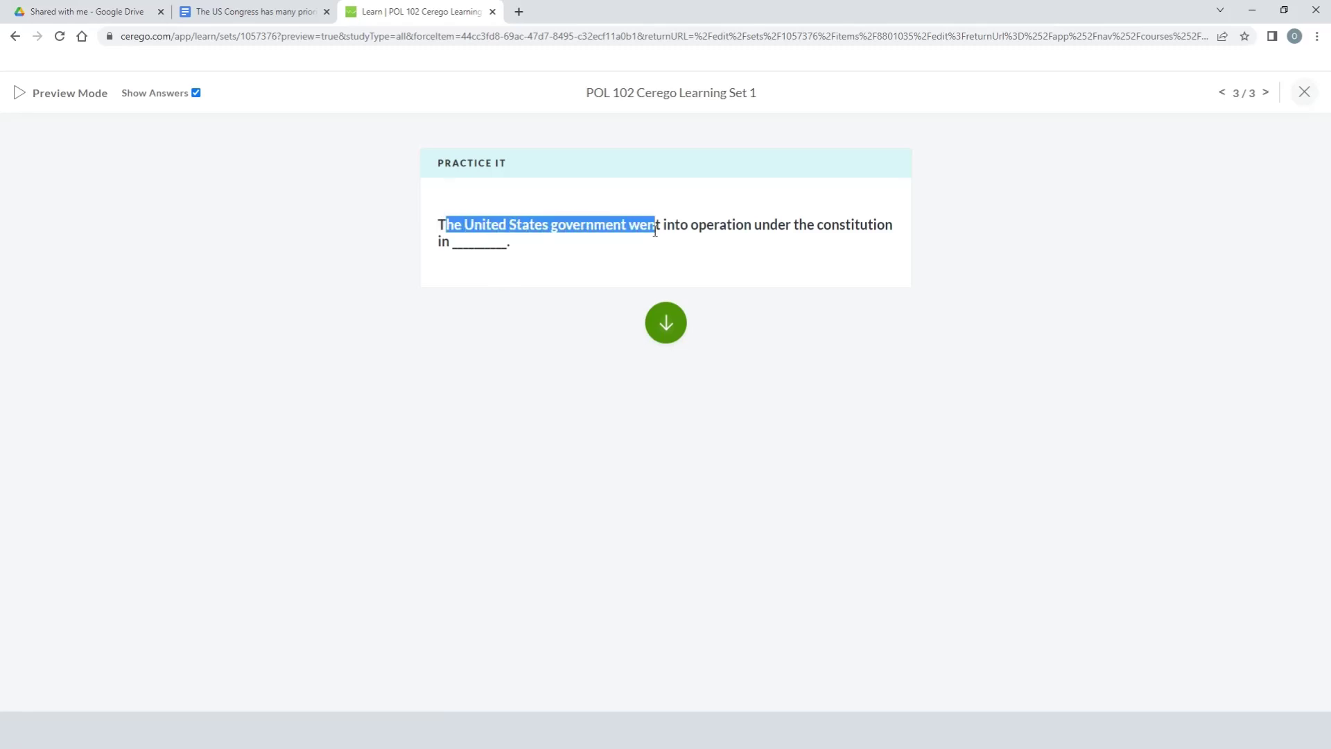
{"action": "left_click", "coordinate": [666, 324]}
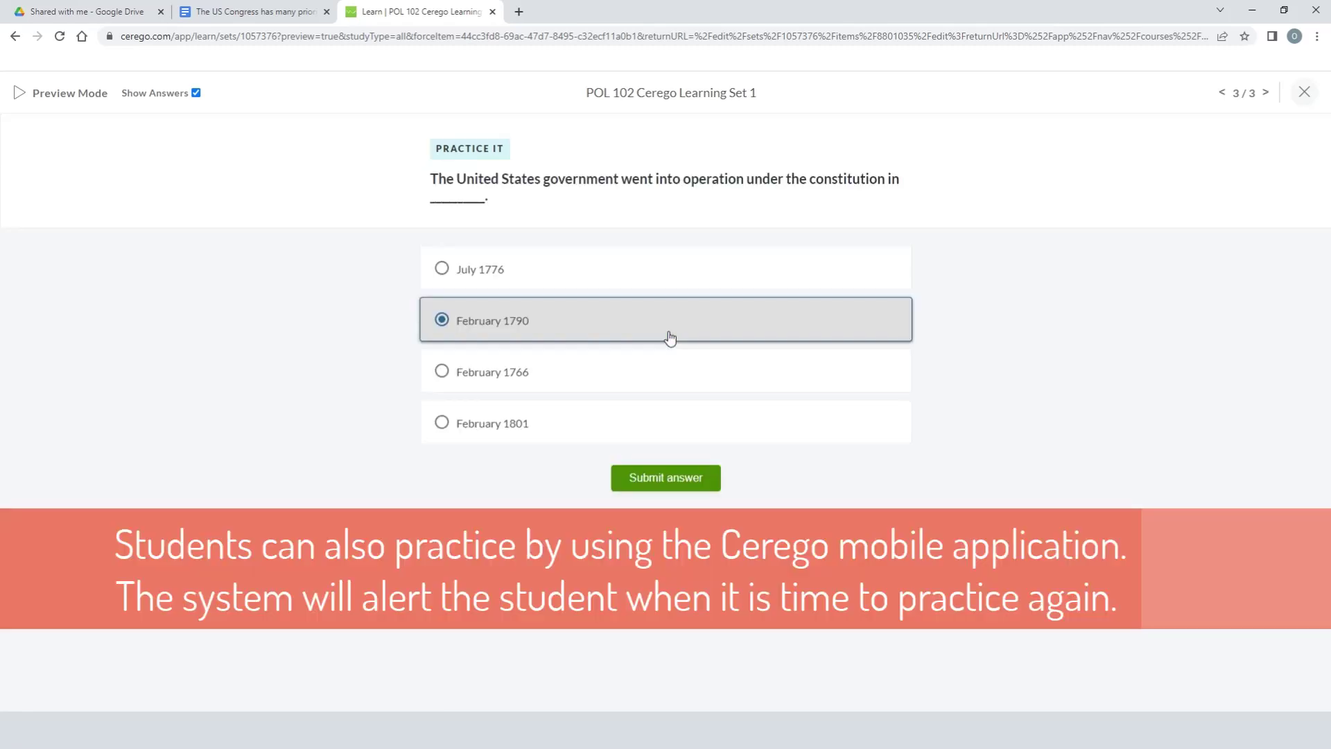
{"action": "left_click", "coordinate": [442, 270]}
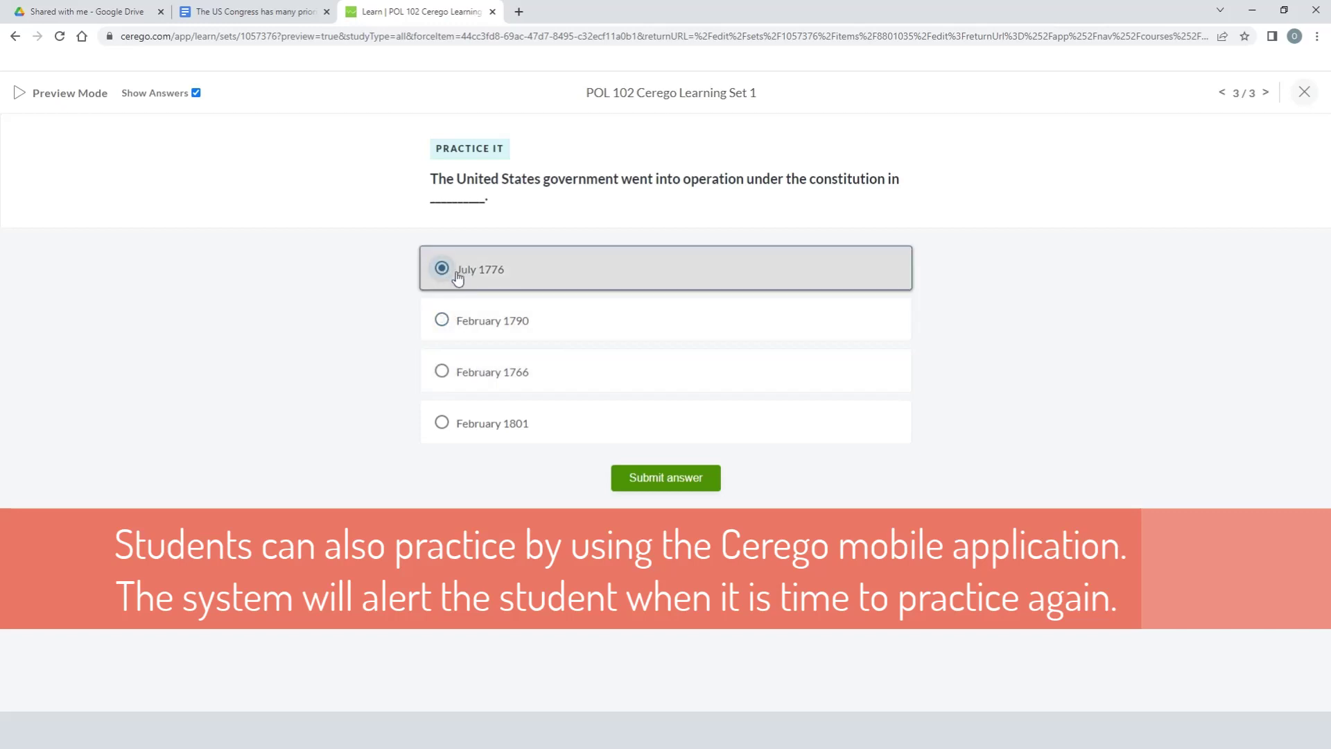
{"action": "left_click", "coordinate": [667, 485]}
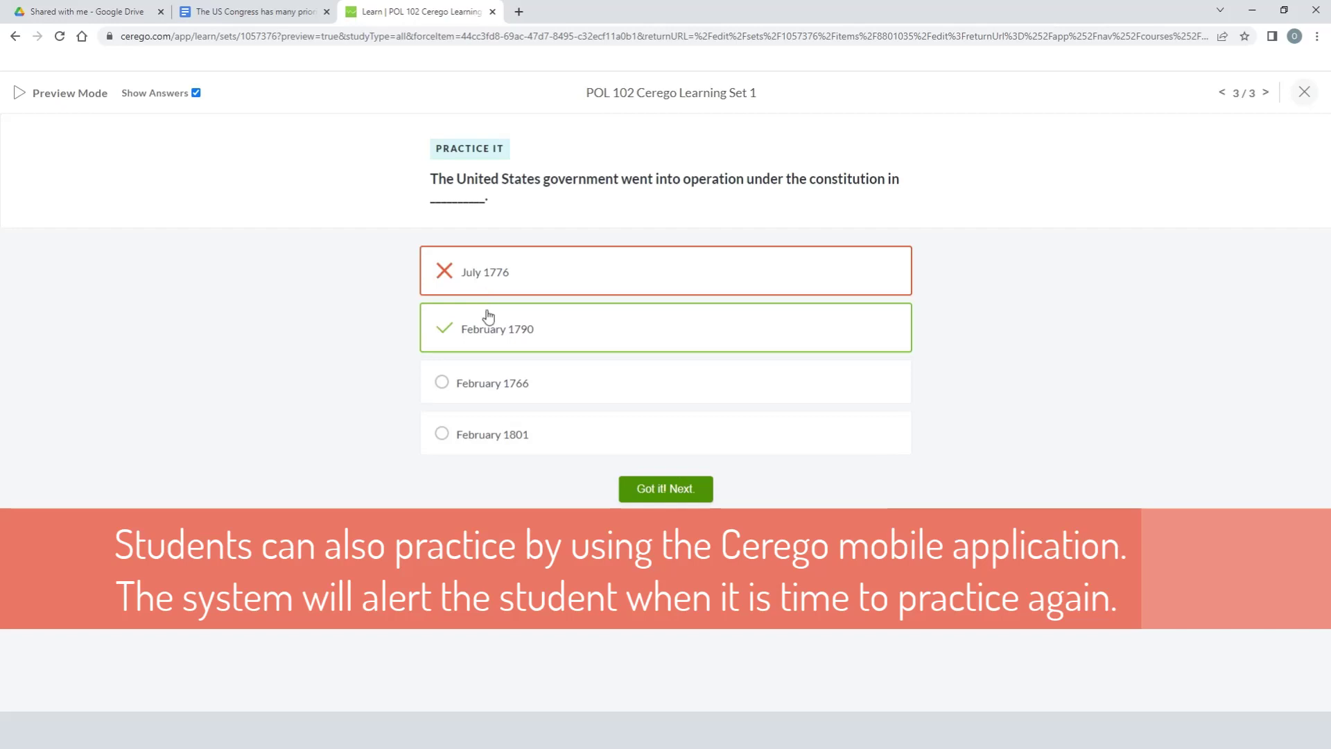
{"action": "left_click", "coordinate": [679, 496]}
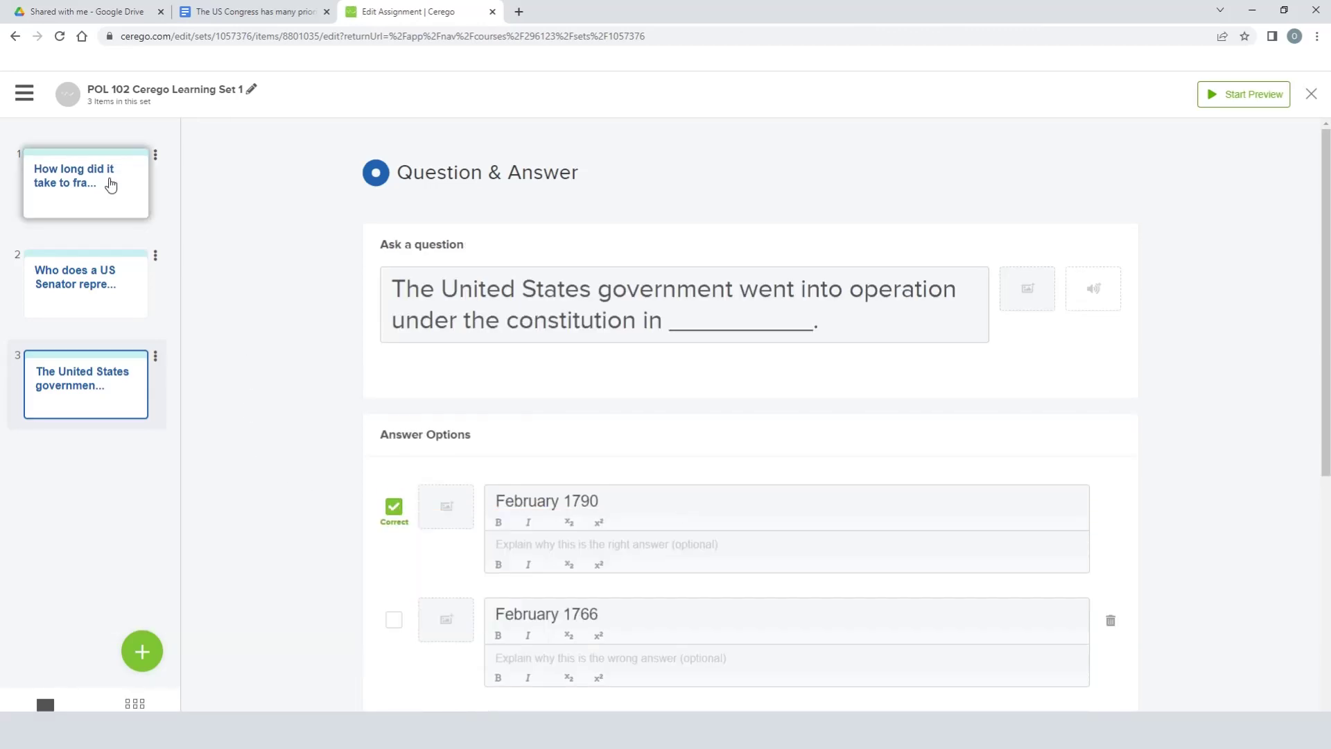
Close the editor and go to the POL 102 - Test Course details page.
{"action": "left_click", "coordinate": [1311, 93]}
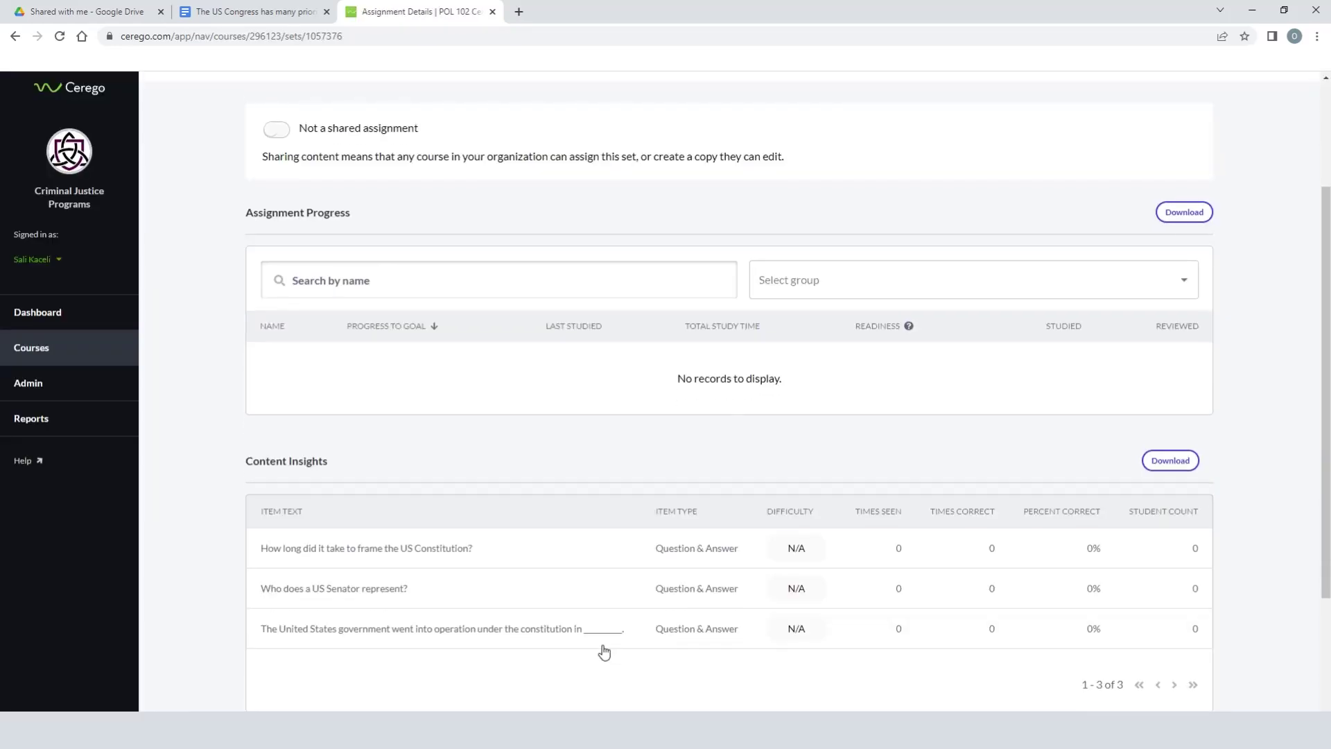
{"action": "scroll", "coordinate": [603, 648], "scroll_direction": "down", "scroll_amount": 3}
{"action": "scroll", "coordinate": [624, 617], "scroll_direction": "up", "scroll_amount": 5}
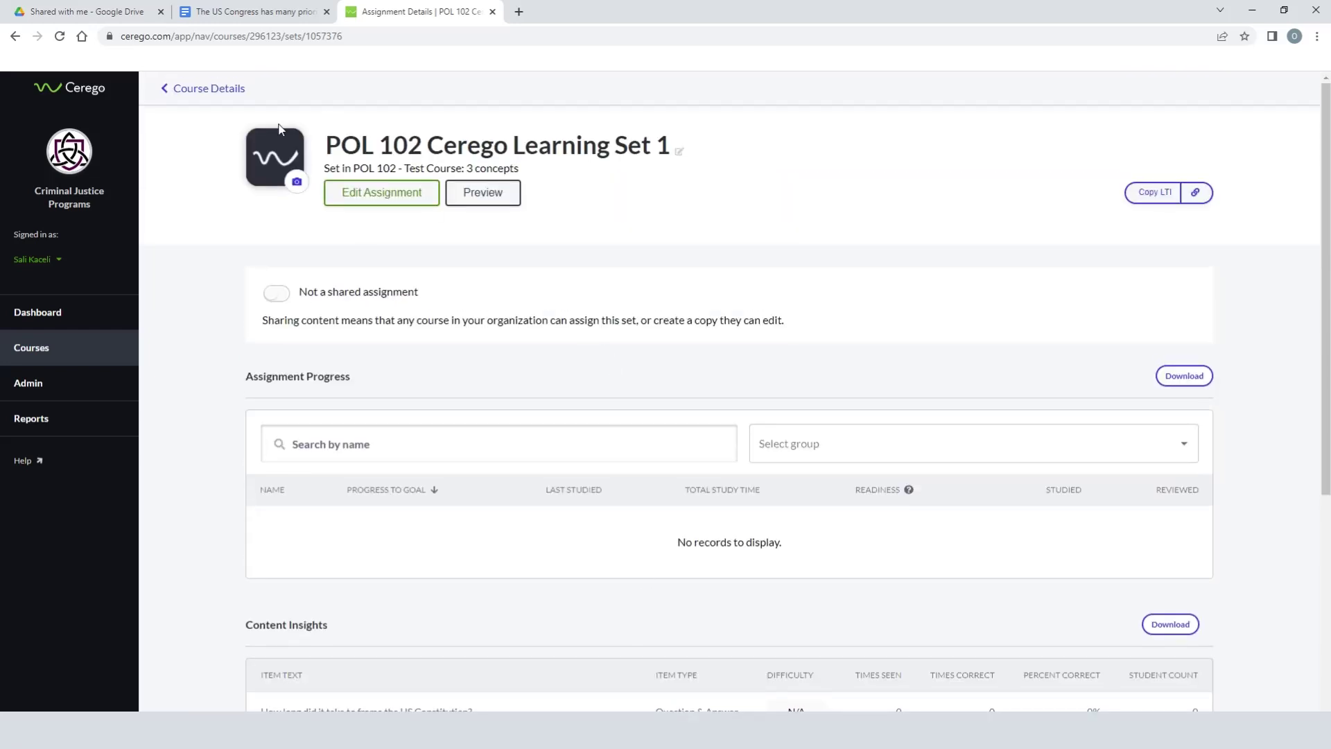
{"action": "left_click", "coordinate": [219, 93]}
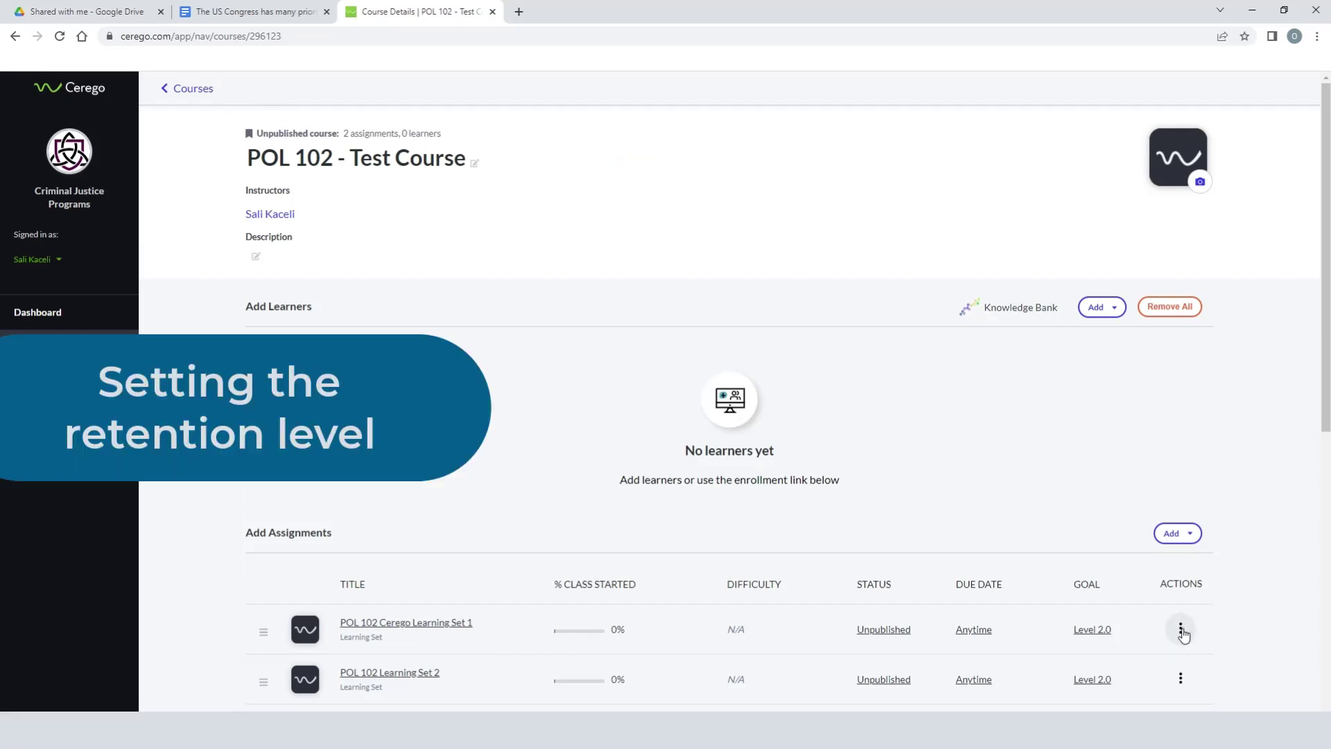
Open and close the first learning set's actions menu, checking its Level 2.0 goal.
{"action": "left_click", "coordinate": [1181, 629]}
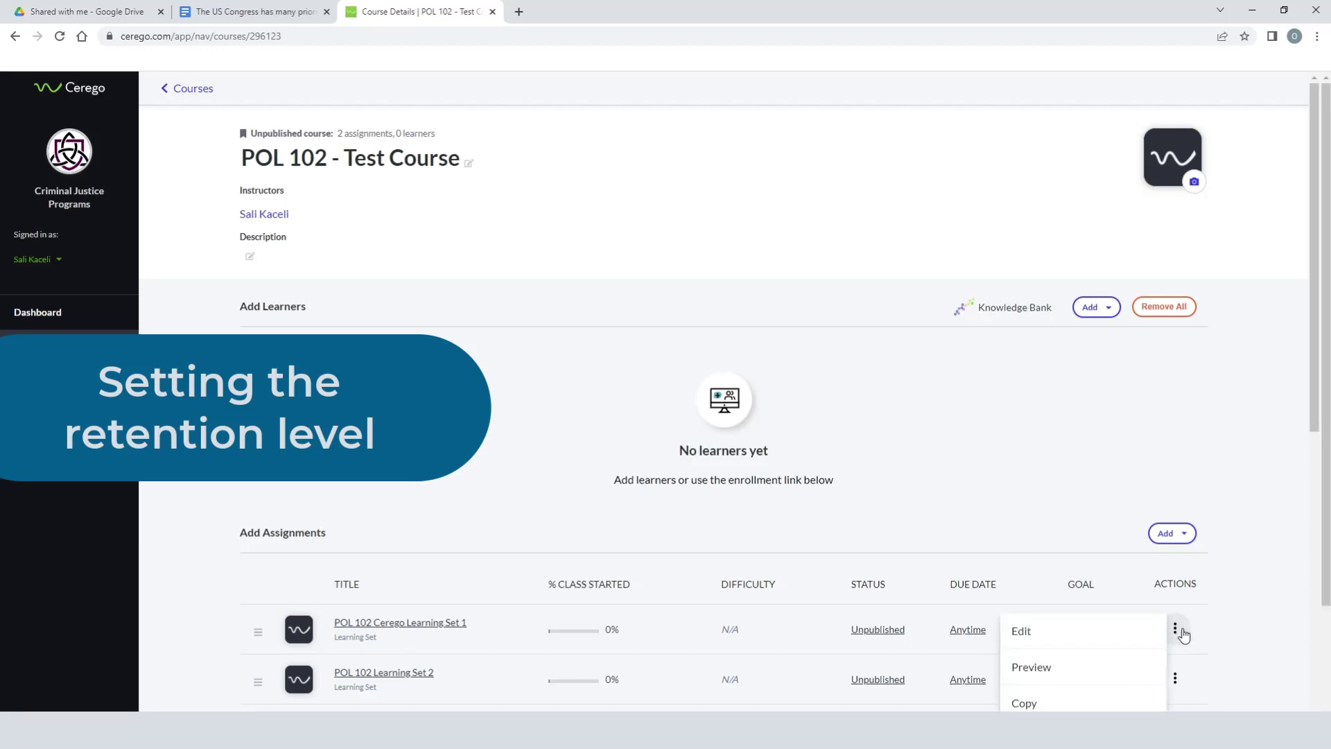
{"action": "left_click", "coordinate": [1269, 616]}
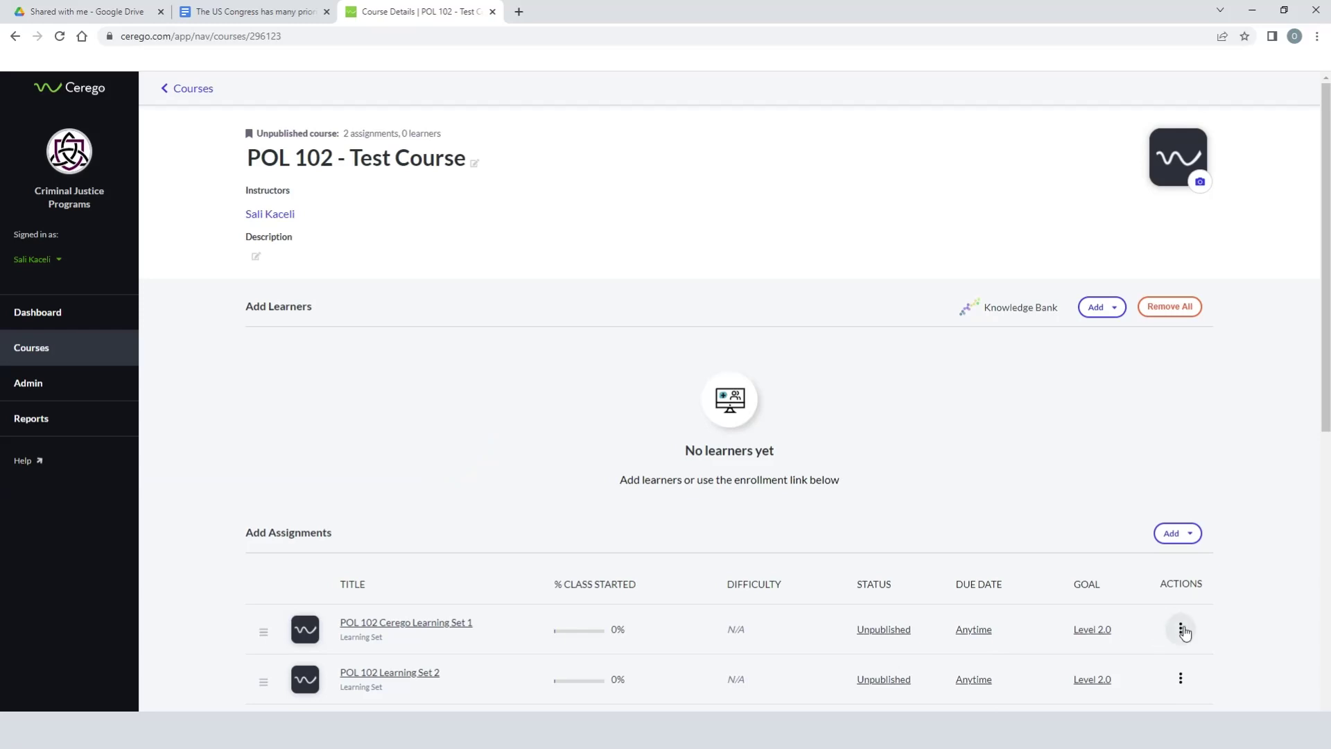
{"action": "left_click", "coordinate": [1181, 629]}
{"action": "scroll", "coordinate": [1209, 627], "scroll_direction": "down", "scroll_amount": 1}
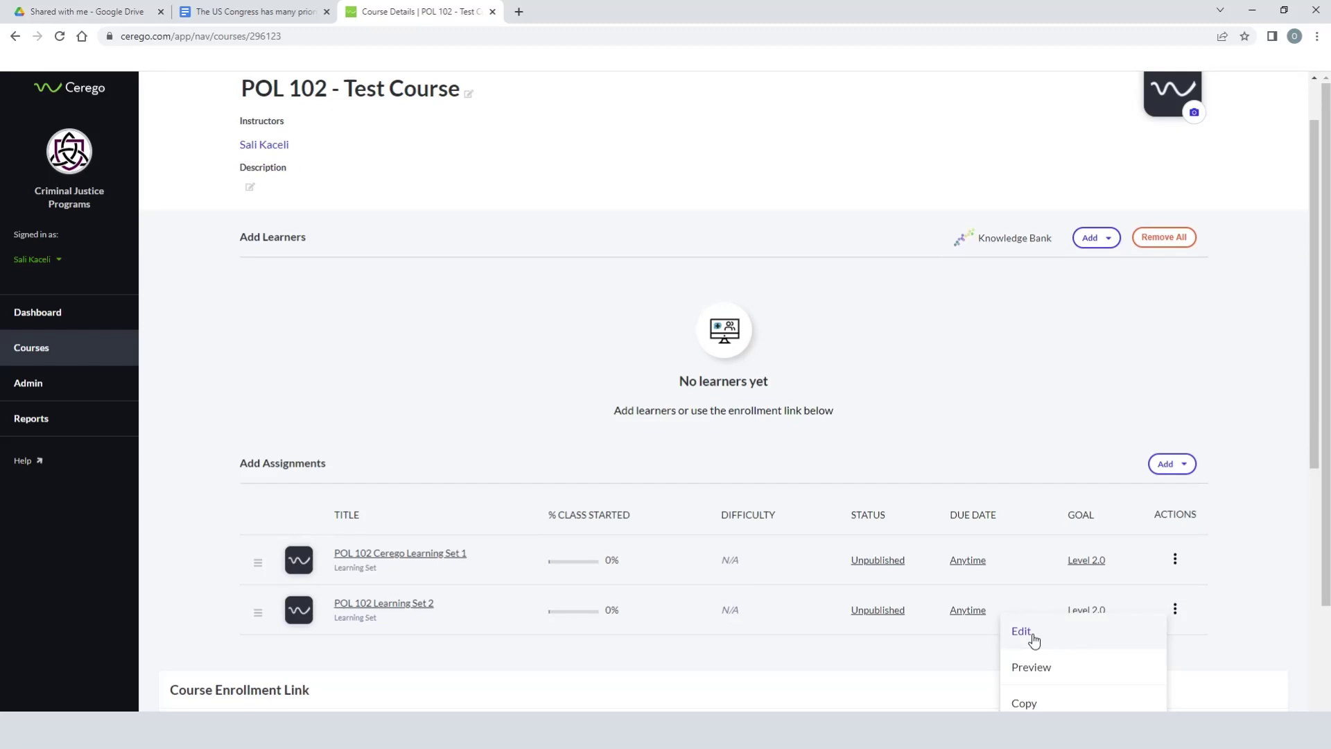
{"action": "left_click", "coordinate": [983, 393]}
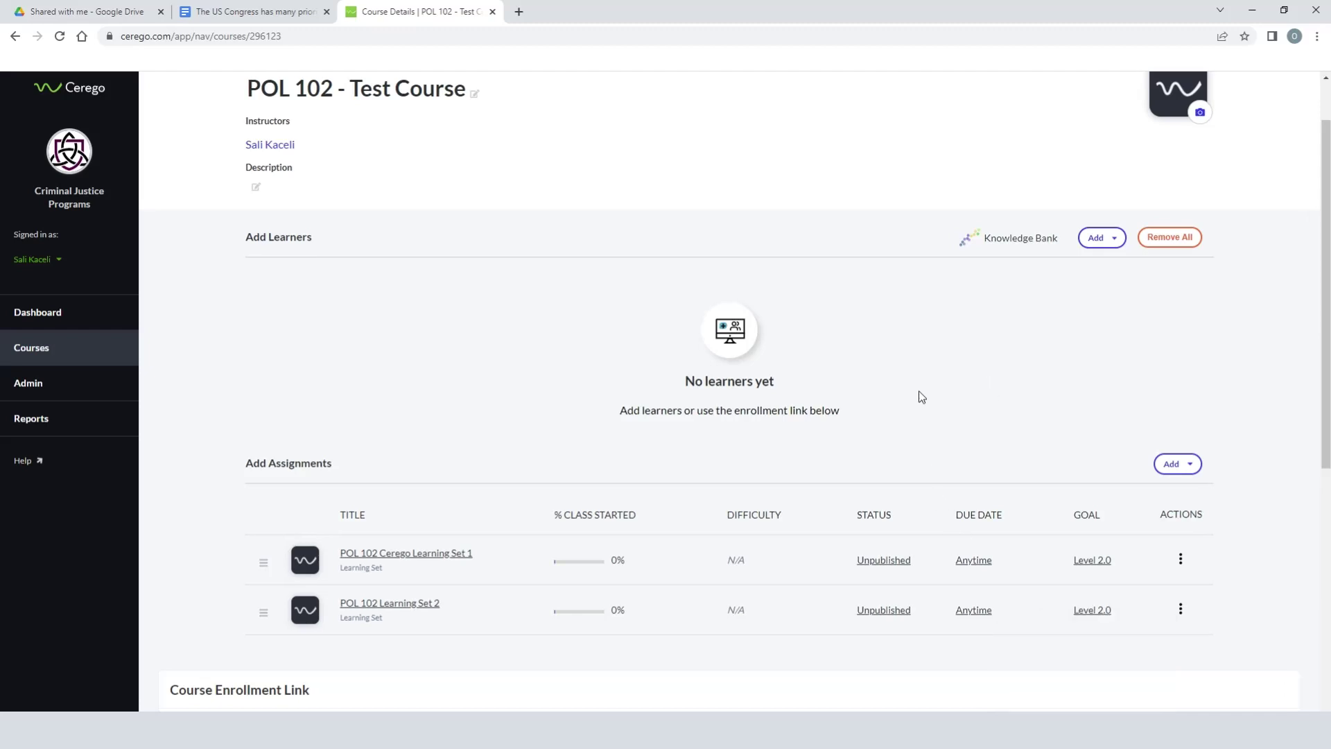